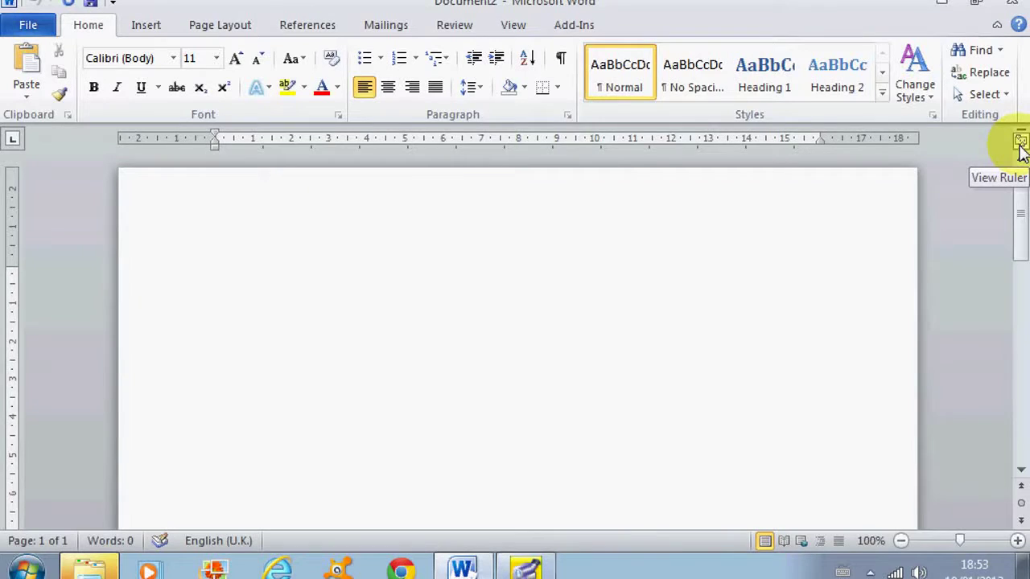
Hide the ruler and show it again, and collapse the ribbon and restore it.
left_click(1020, 143)
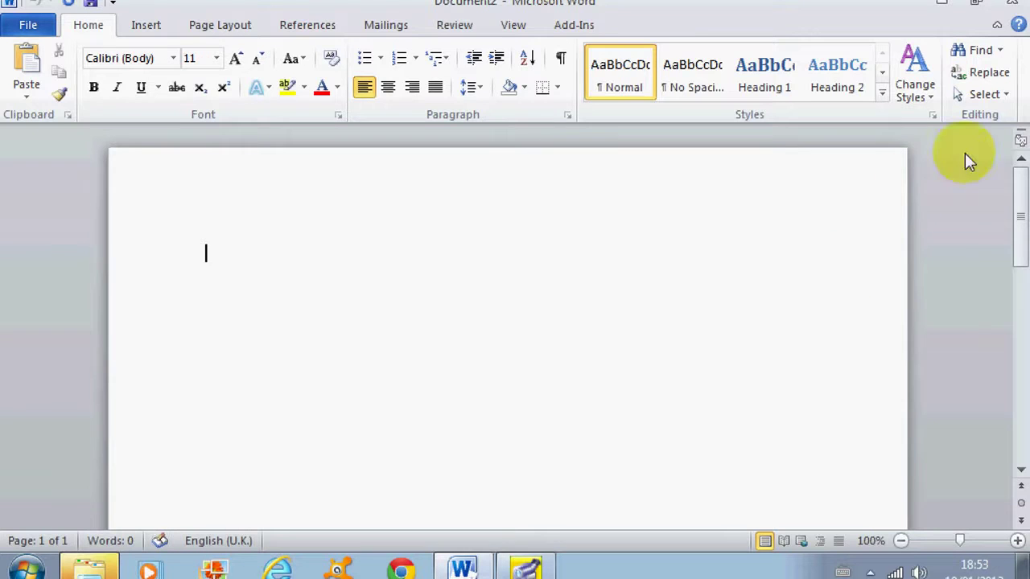
left_click(1020, 141)
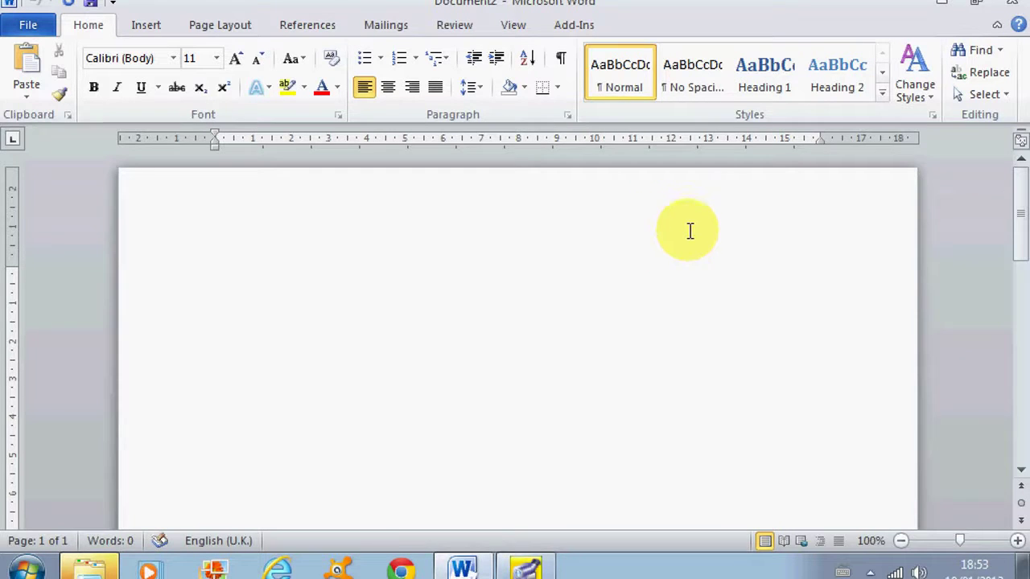
left_click(996, 27)
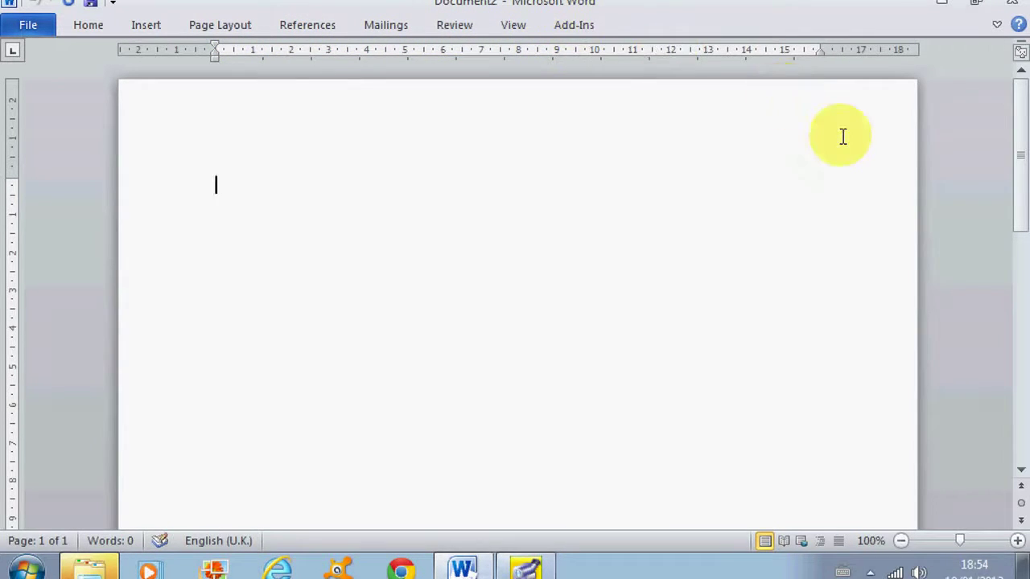
left_click(996, 25)
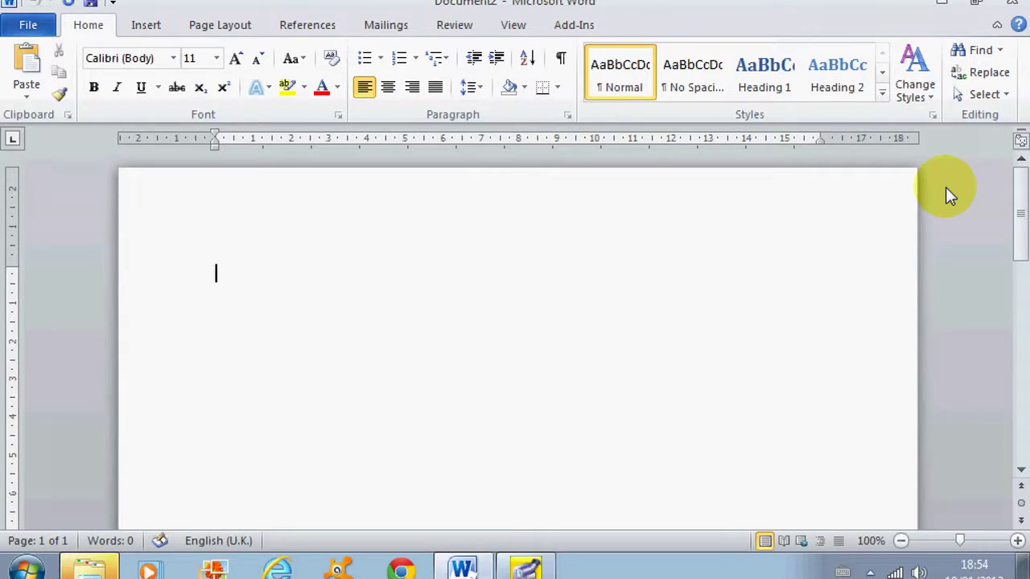
Zoom the blank document out in steps to 50%.
left_click(902, 542)
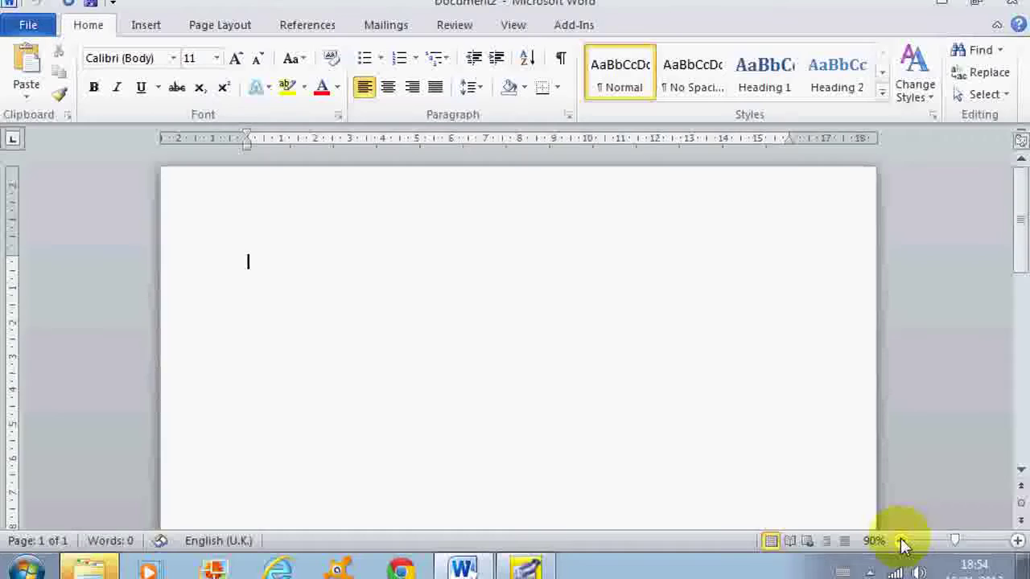
left_click(902, 541)
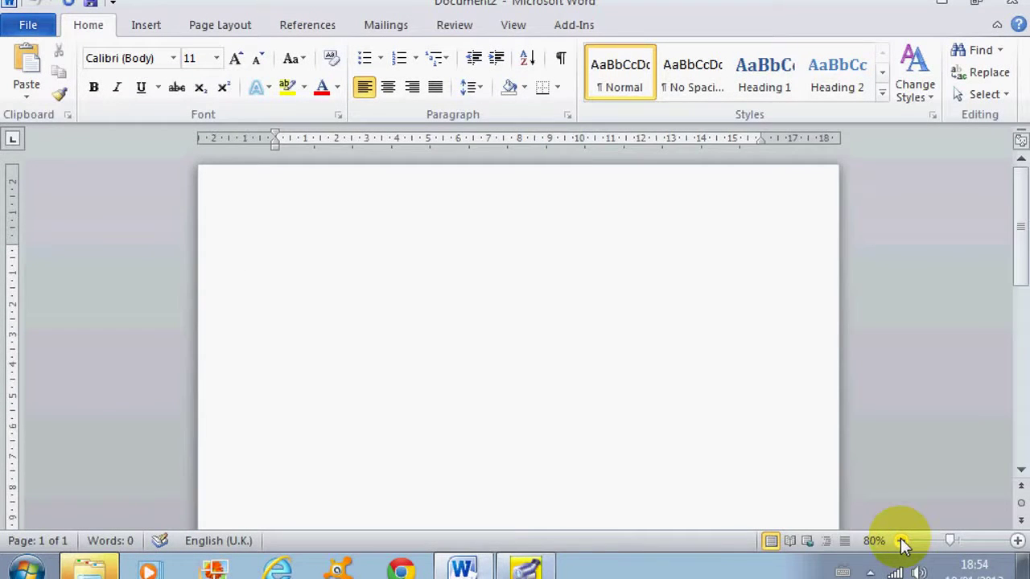
left_click(901, 542)
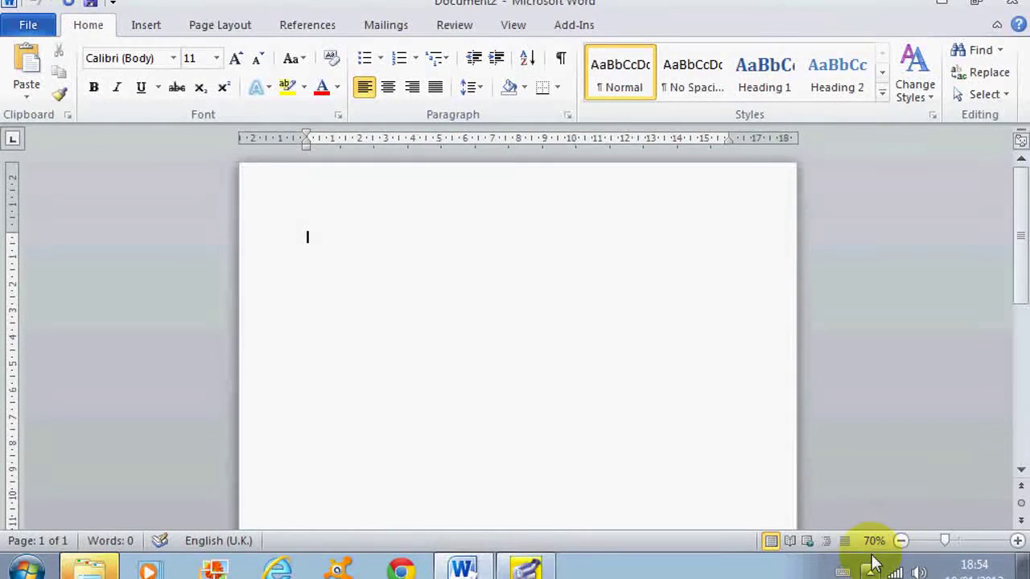
left_click(902, 541)
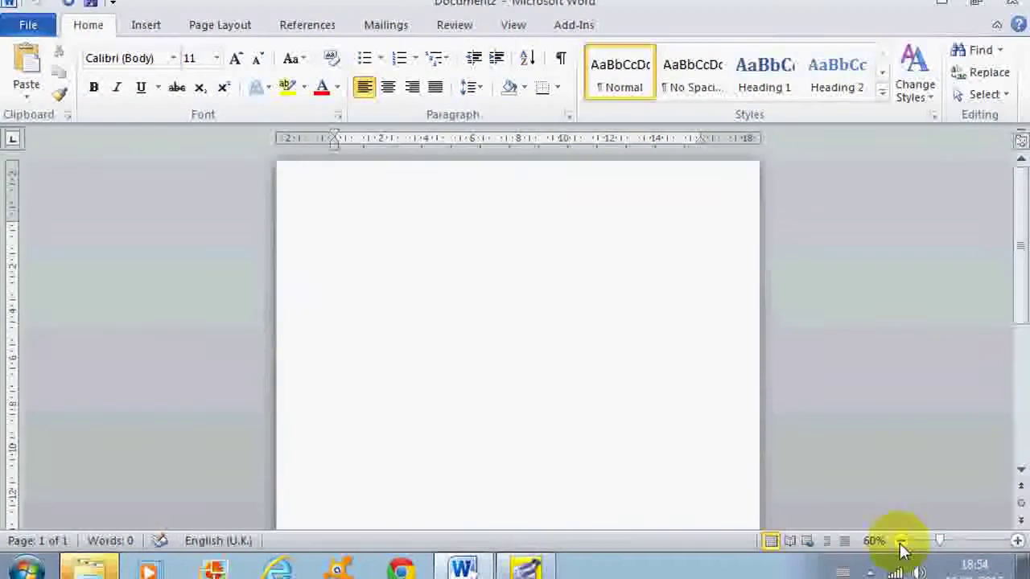
left_click(902, 541)
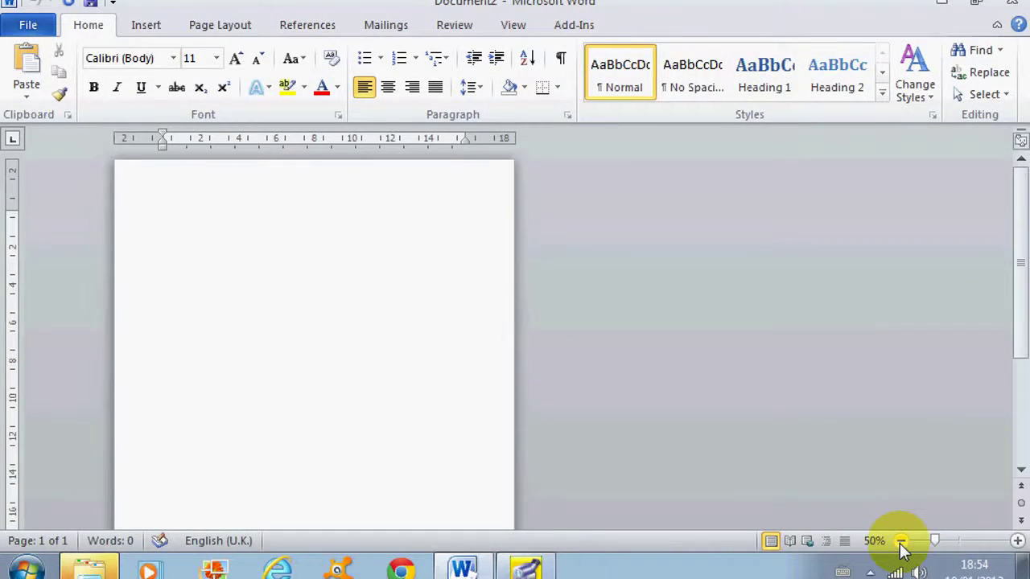
Zoom the blank document in stepwise to 130% and back out to 110%.
left_click(1017, 542)
left_click(1017, 542)
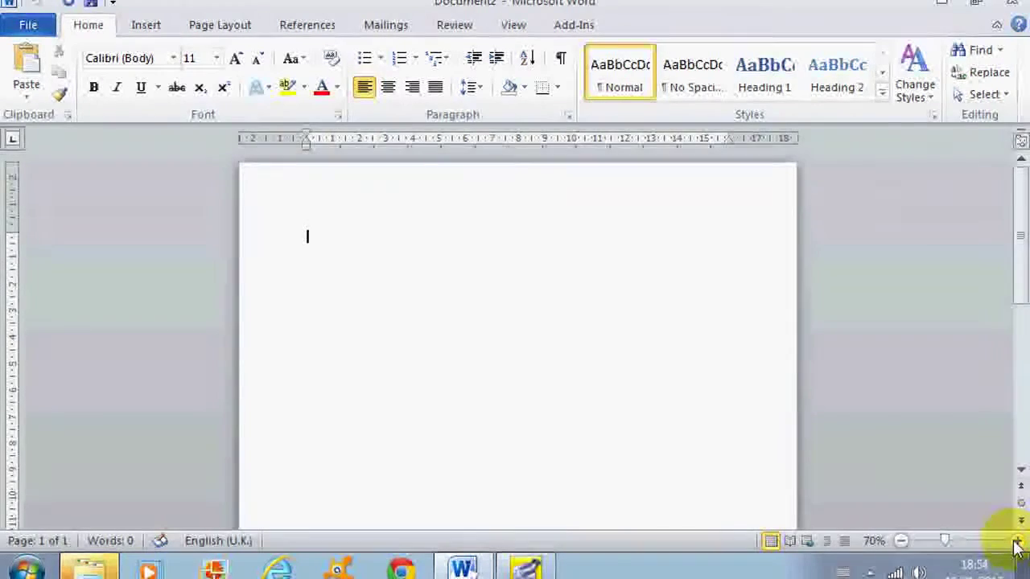
left_click(1017, 541)
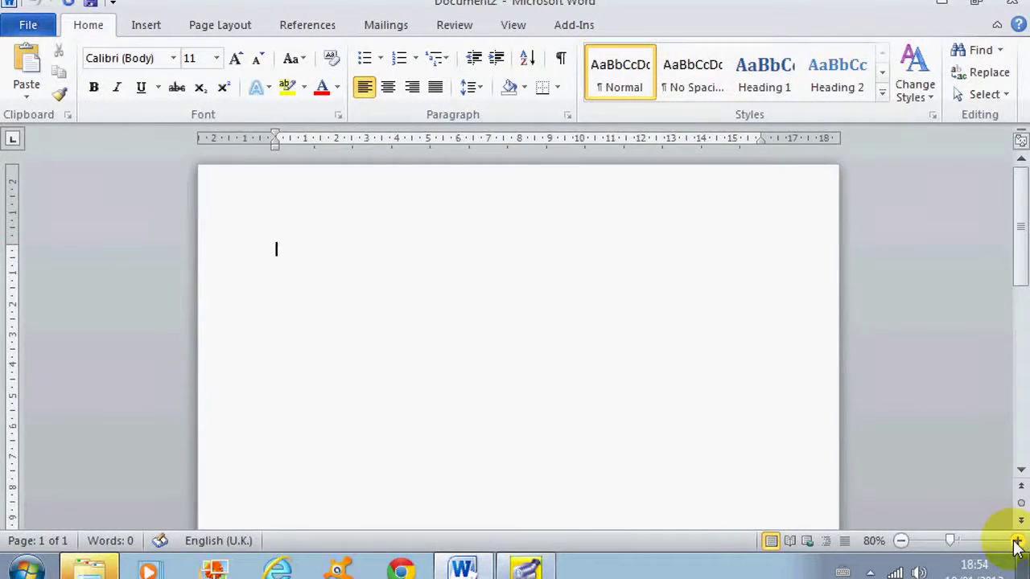
left_click(1017, 542)
left_click(1017, 541)
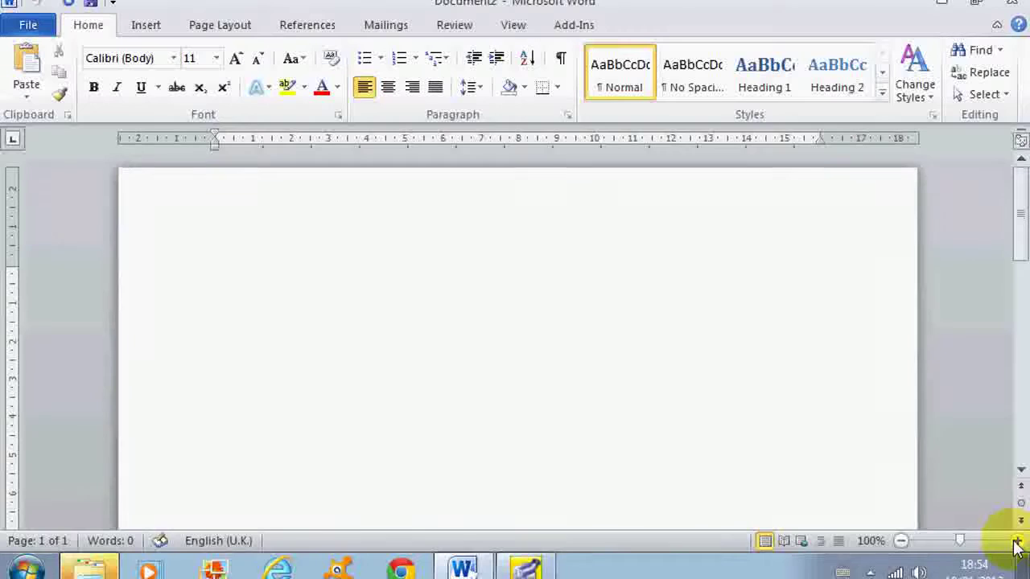
left_click(1017, 541)
left_click(1017, 542)
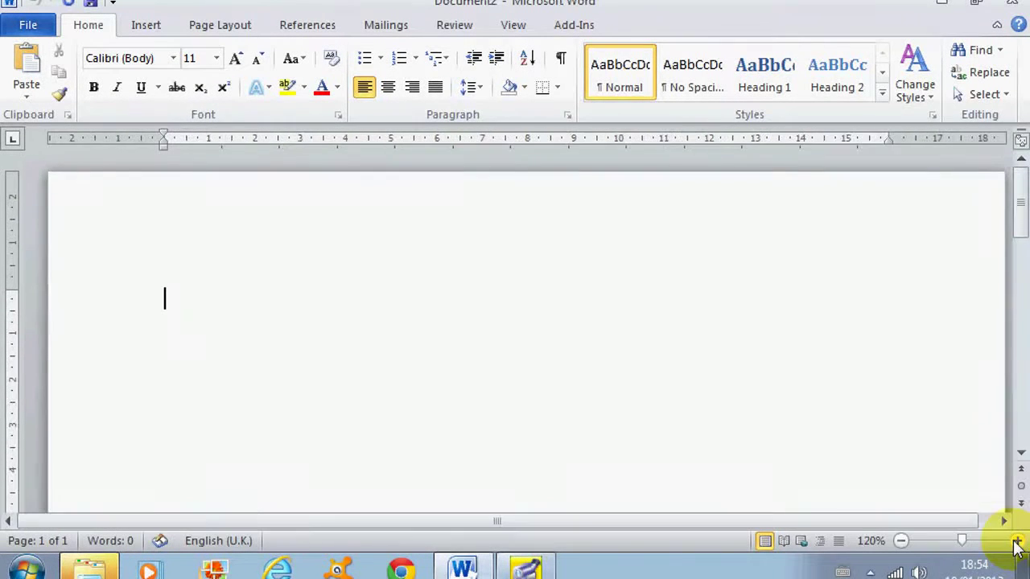
left_click(1017, 541)
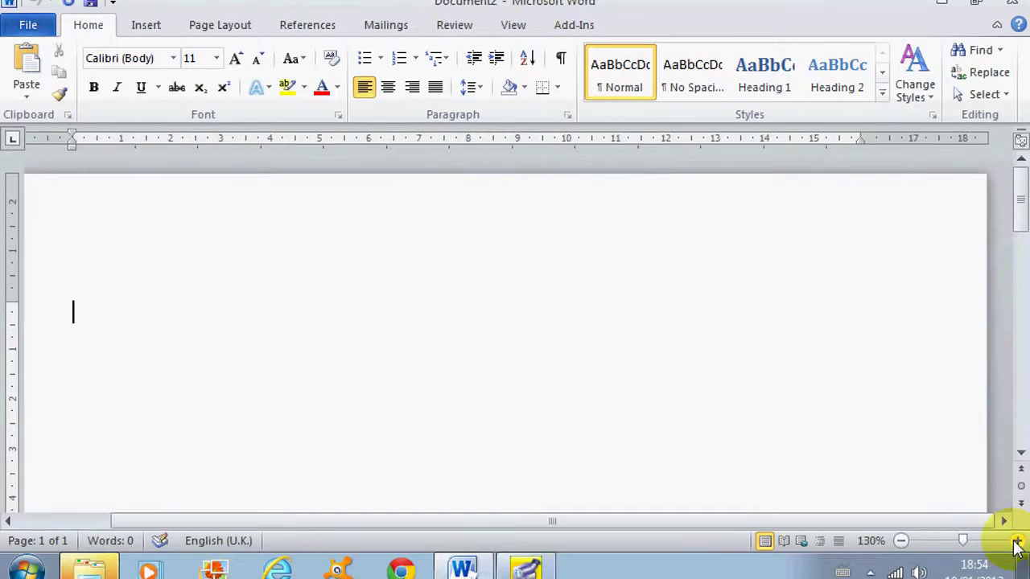
left_click(901, 542)
left_click(902, 541)
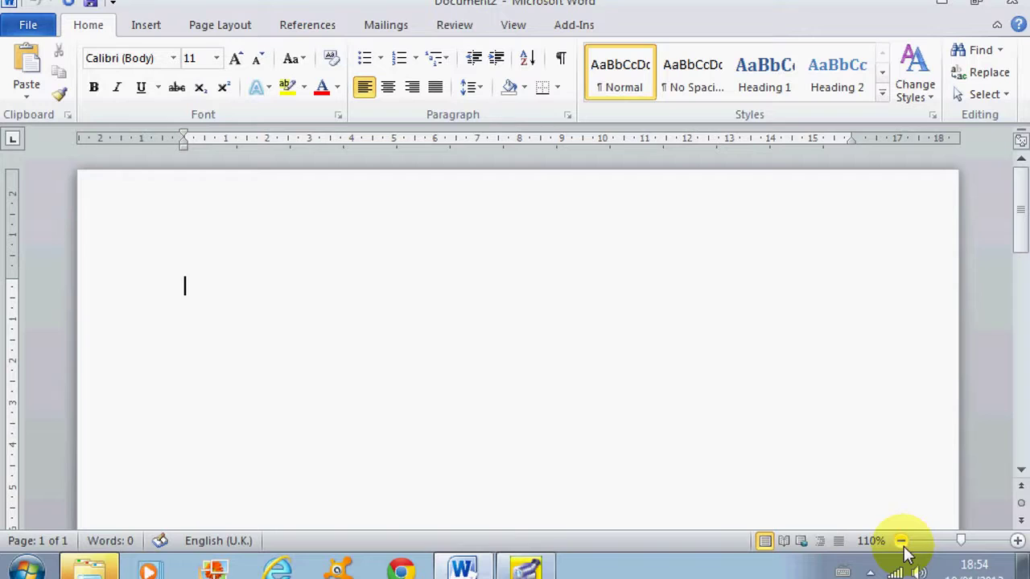
Open the file My First Document.docx from the Documents library.
left_click(37, 28)
key("Escape")
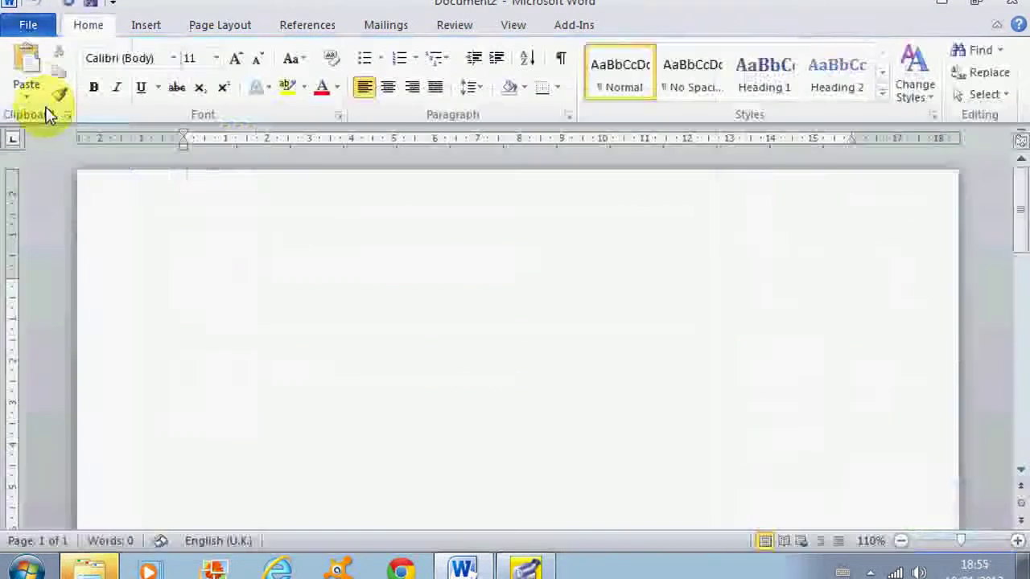
key("ctrl+o")
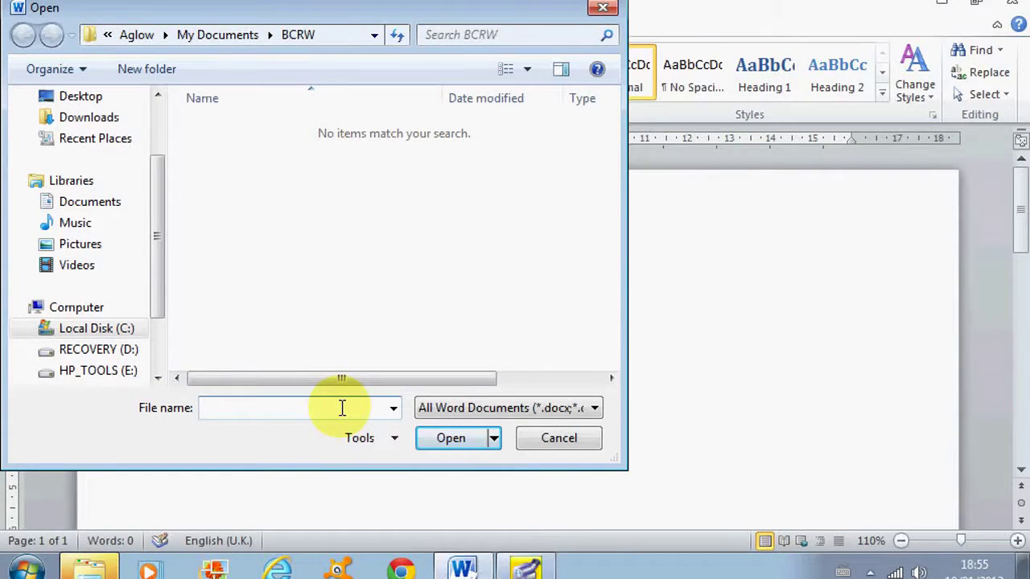
left_click(100, 211)
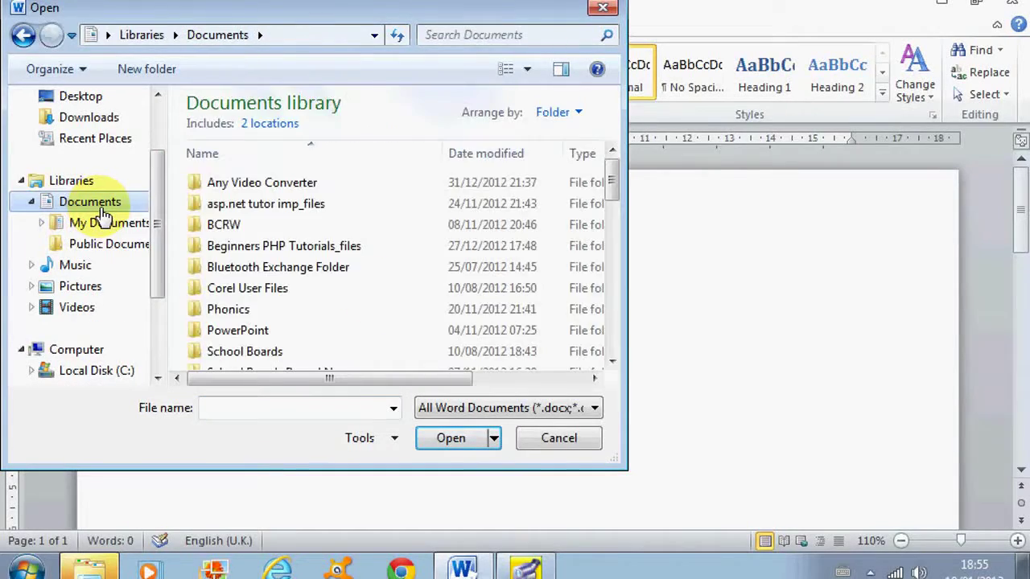
scroll(609, 349, "down", 5)
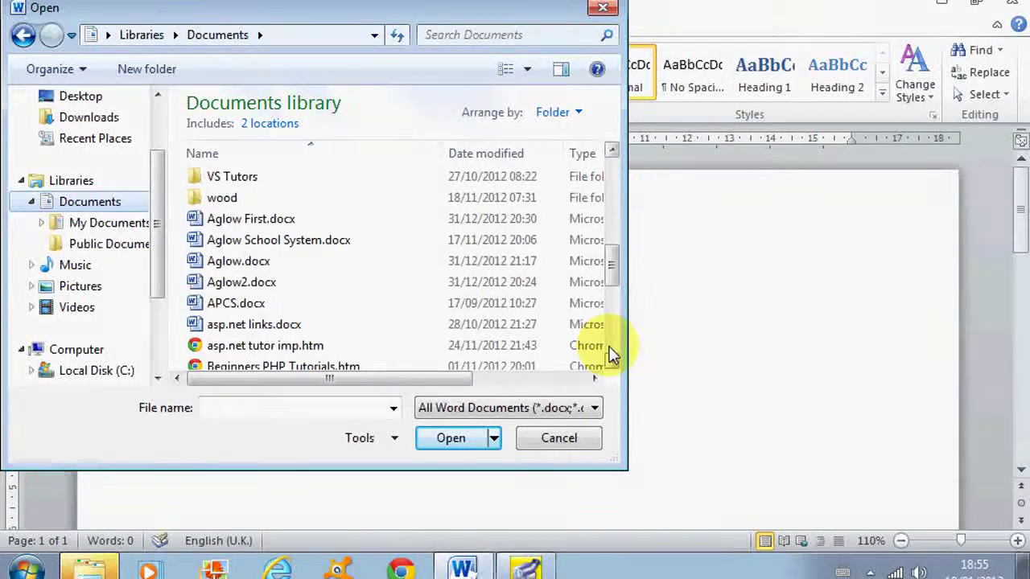
scroll(609, 350, "down", 3)
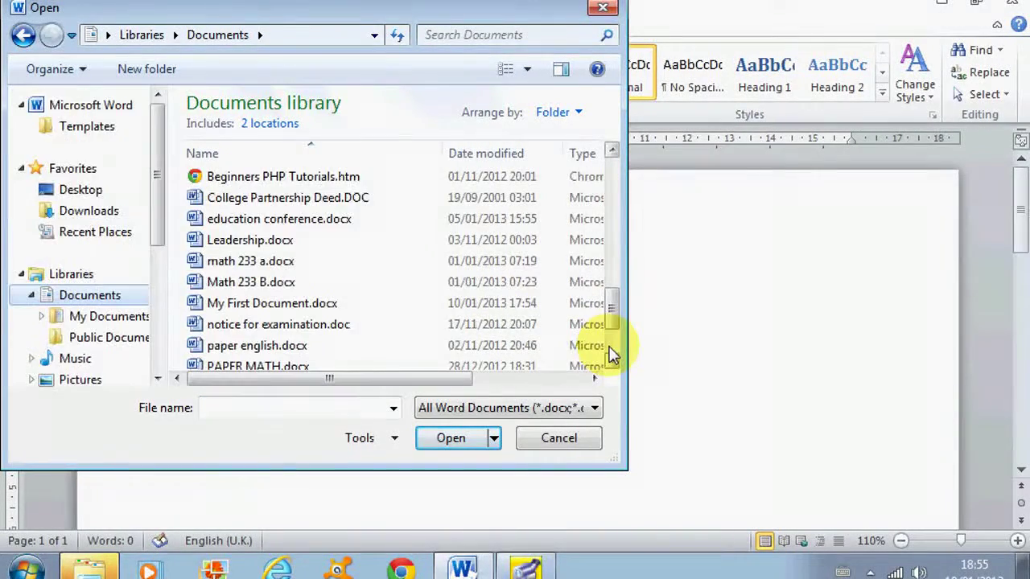
left_click(295, 303)
left_click(448, 444)
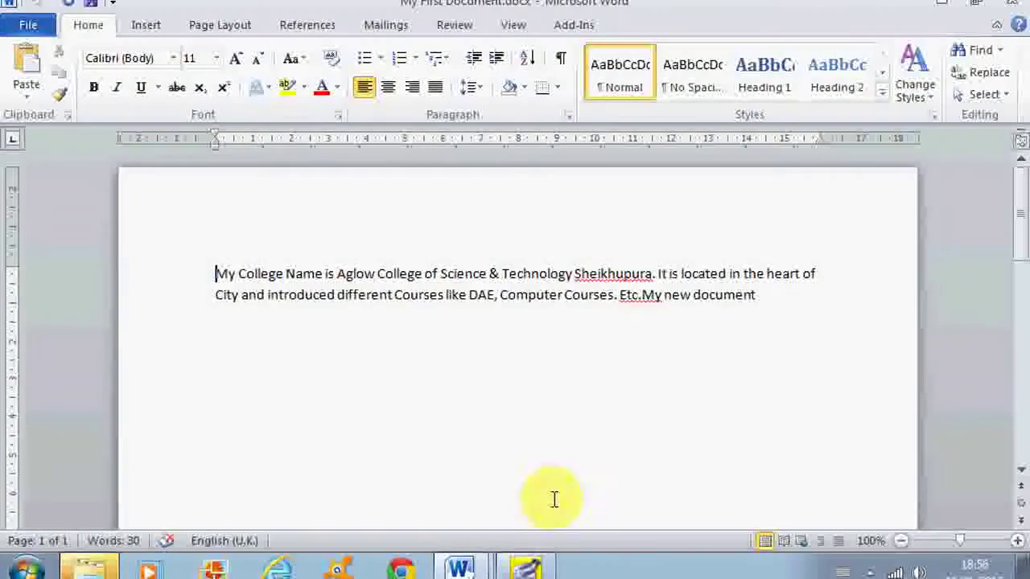
Select the words "Technology Sheikhupura", only "Sheikhupura", and the passage from "is Aglow College" through "Computer".
left_click(572, 273)
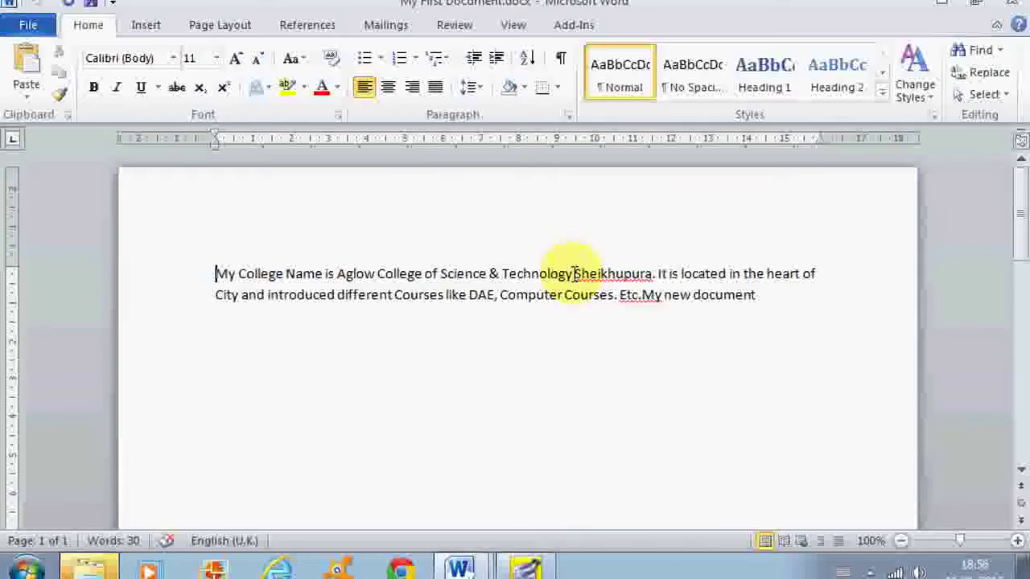
left_click_drag(573, 273, 653, 273)
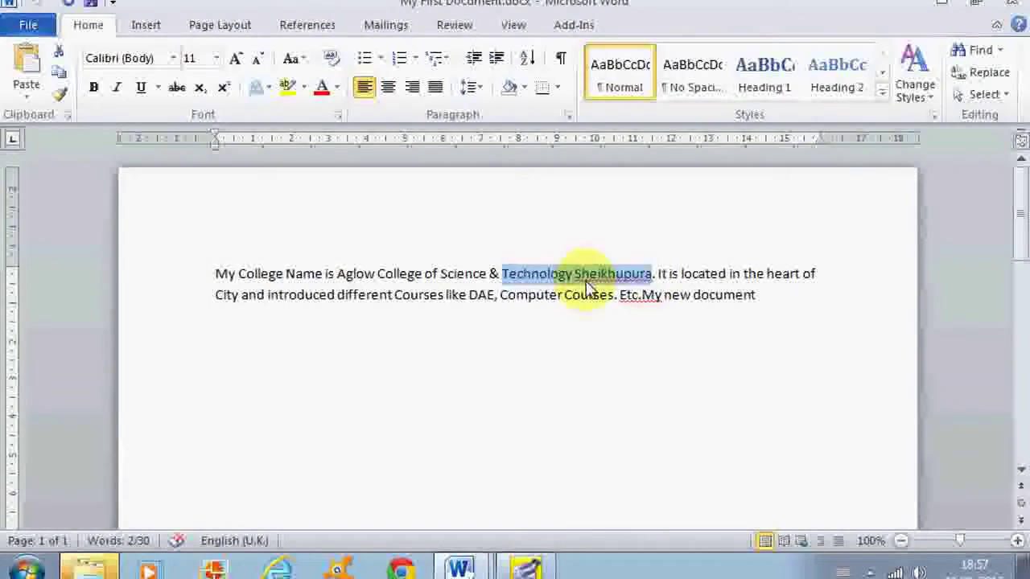
left_click(653, 273)
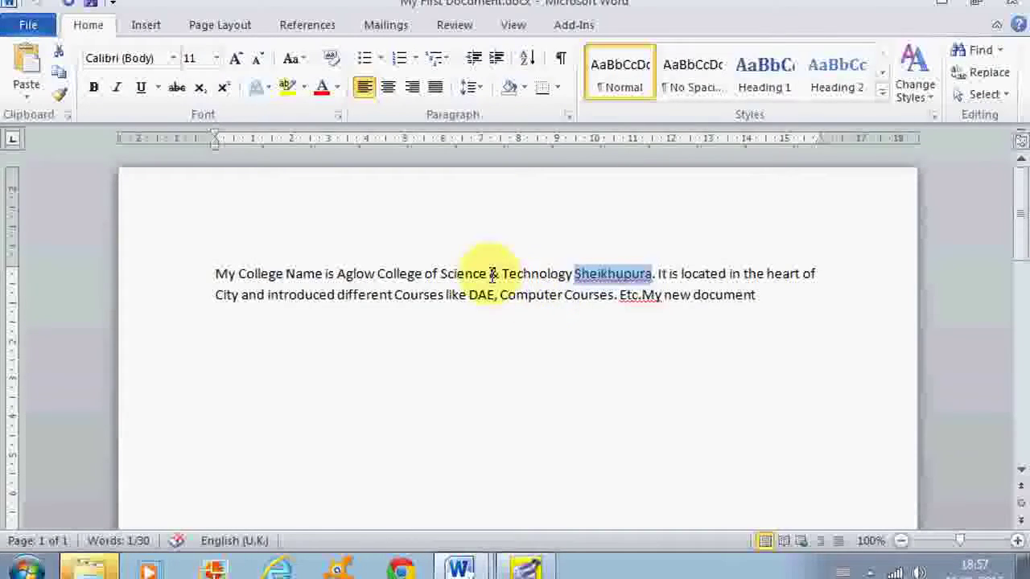
left_click_drag(334, 275, 499, 278)
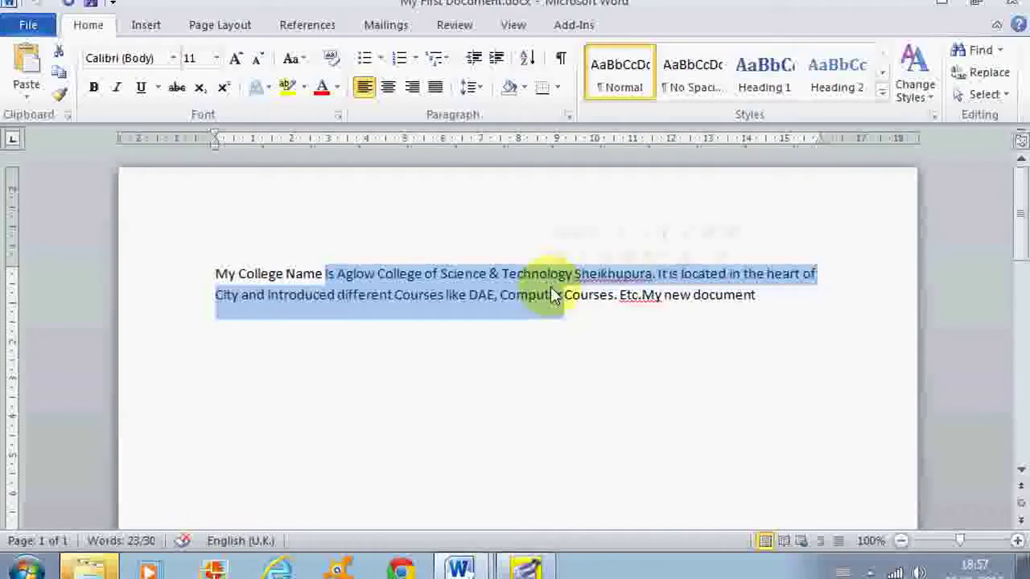
Place the cursor inside "Courses" on the second line and extend the selection backward character by character into the word "like".
left_click(592, 321)
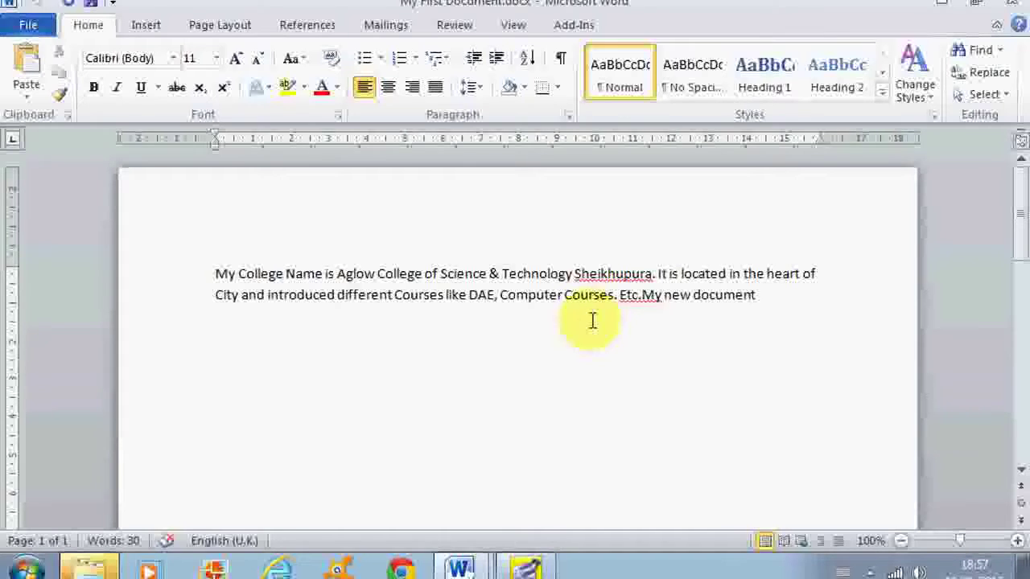
key("shift+Left")
key("shift+Left")
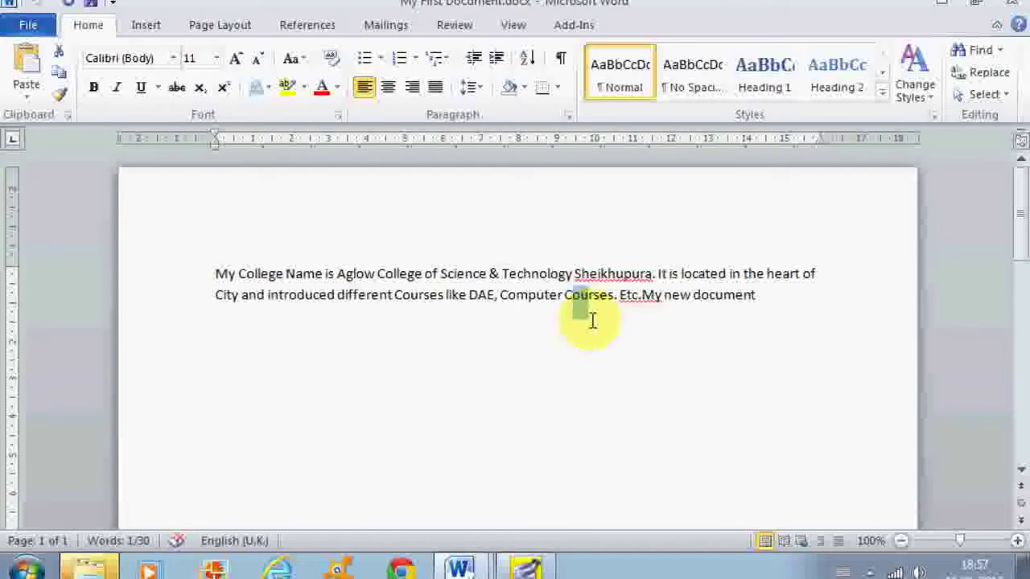
key("shift+Left")
key("shift+Left")
key("shift+Left")
key("shift+Left")
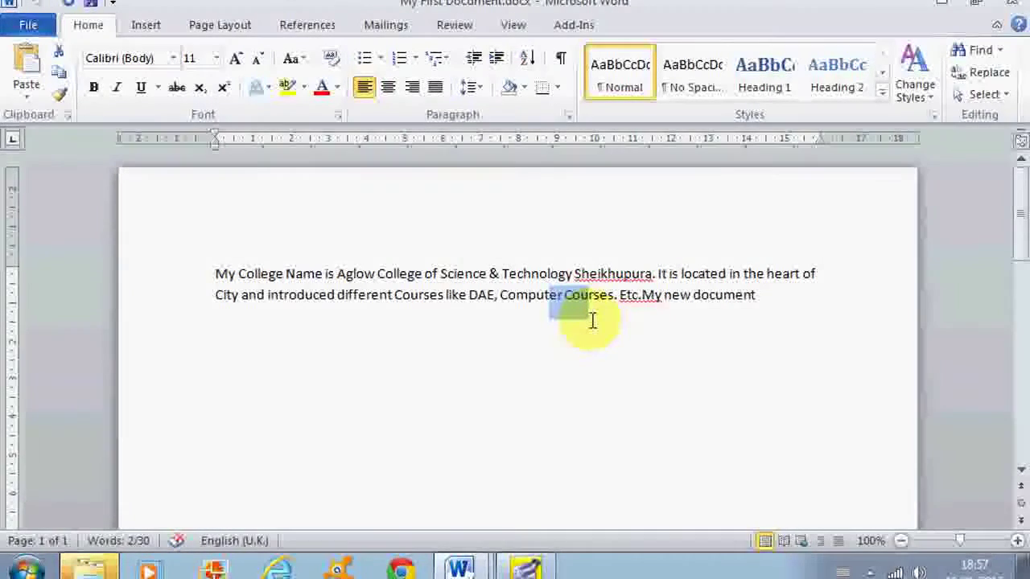
key("shift+Left")
key("shift+Left")
key("shift+Left")
key("shift+Left")
key("shift+Left")
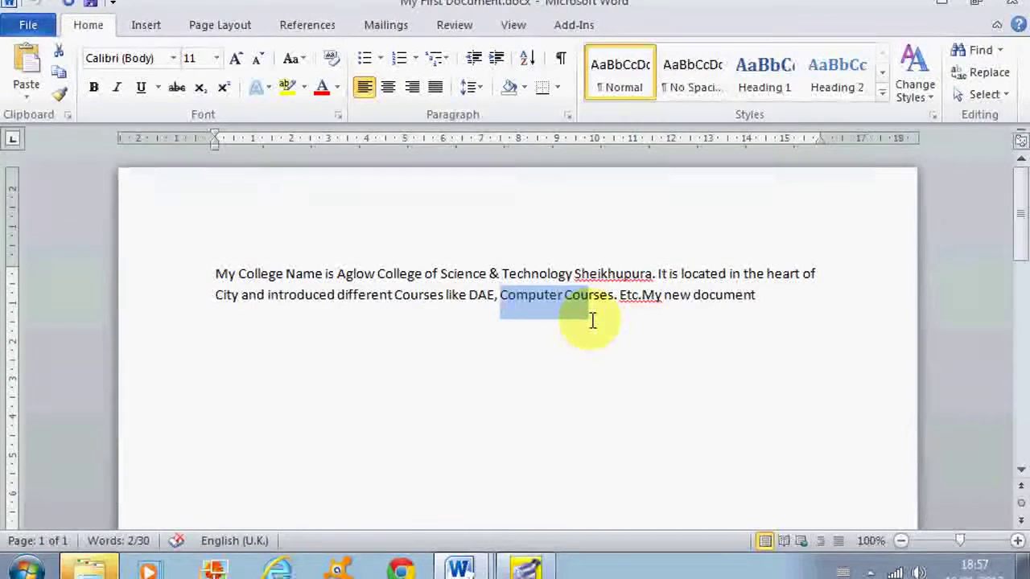
key("shift+Left")
key("shift+Left")
key("shift+Left")
key("shift+Left")
key("shift+Left")
key("shift+Left")
key("shift+Left")
key("shift+Left")
key("shift+Left")
key("shift+Left")
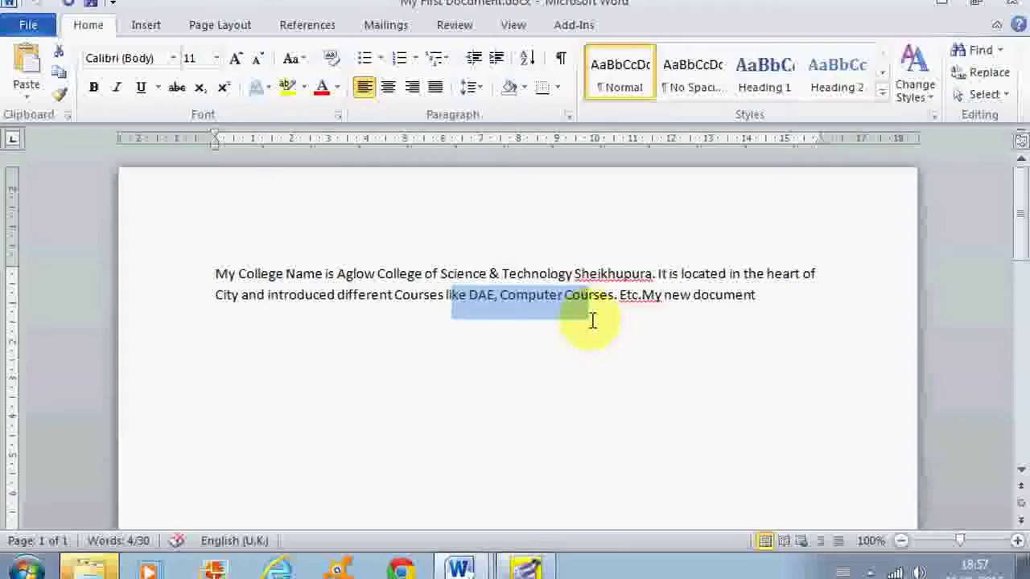
Extend the selection character by character forward from inside "Courses" through "new", and move its end up one line into "located".
key("shift+Right")
key("shift+Right")
key("shift+Right")
key("shift+Right")
key("shift+Right")
key("shift+Right")
key("shift+Right")
key("shift+Right")
key("shift+Right")
key("shift+Right")
key("shift+Right")
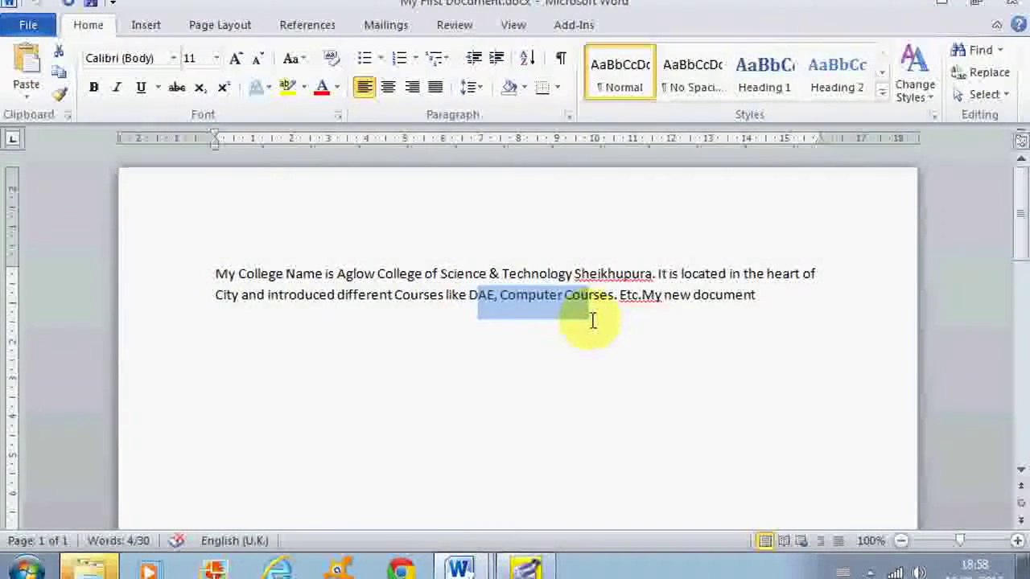
key("shift+Right")
key("shift+Right")
key("shift+Right")
key("shift+Right")
key("shift+Right")
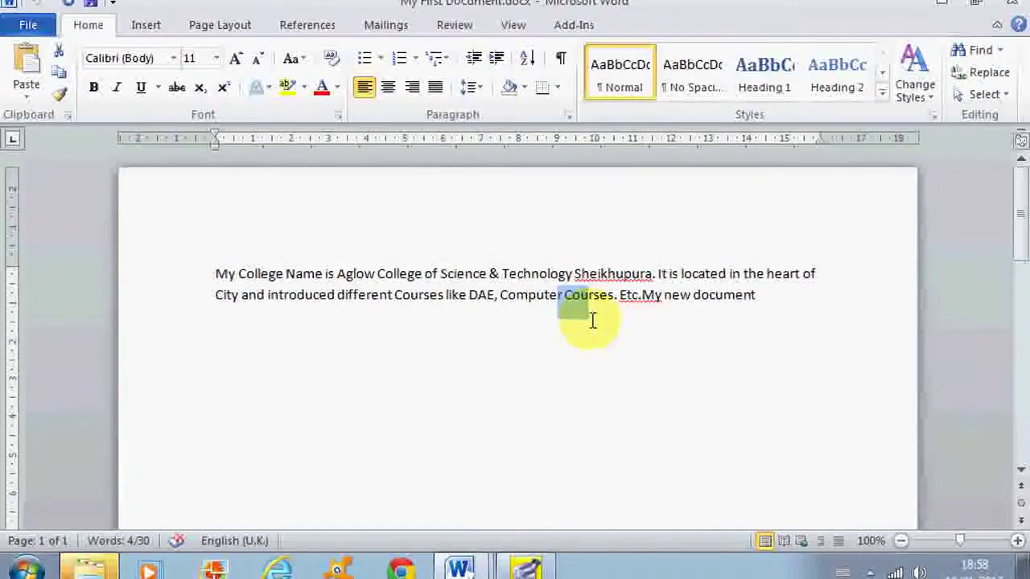
key("shift+Right")
key("shift+Right")
key("shift+Right")
key("shift+Right")
key("shift+Right")
key("shift+Right")
key("shift+Right")
key("shift+Right")
key("shift+Right")
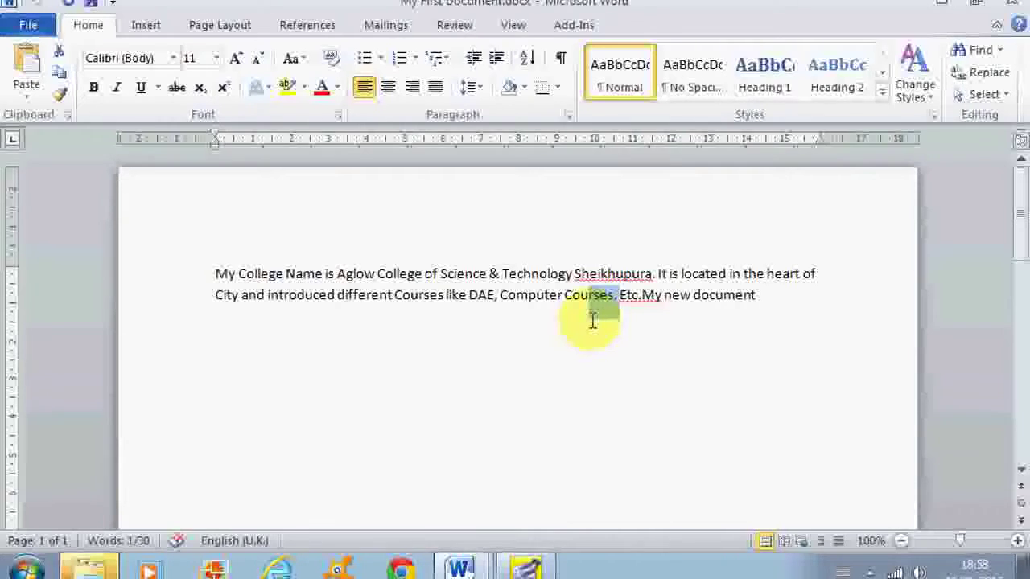
key("shift+Right")
key("shift+Right")
key("shift+Right")
key("shift+Right")
key("shift+Right")
key("shift+Right")
key("shift+Right")
key("shift+Right")
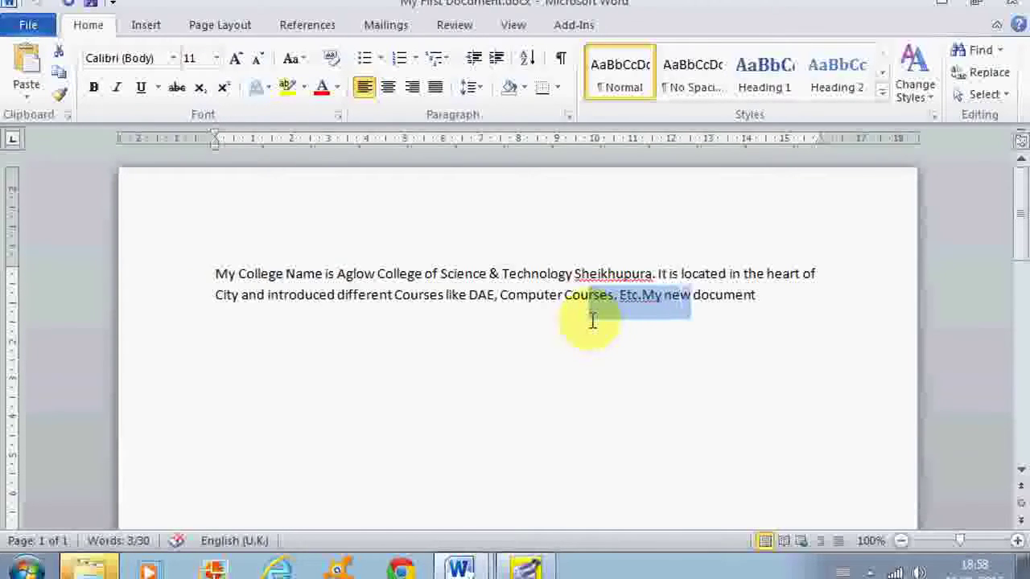
key("shift+Up")
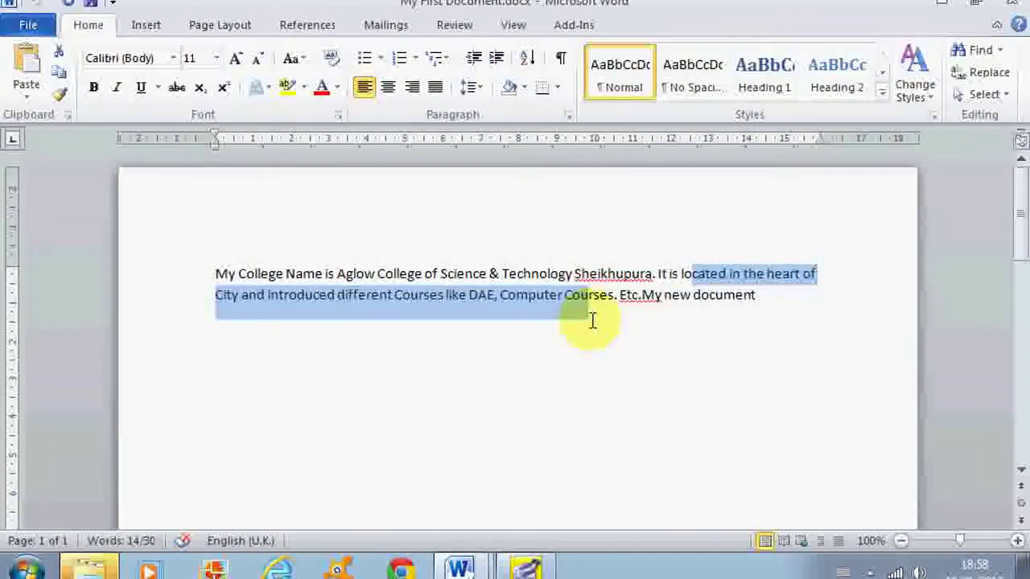
Extend the selection back to the start of the first line, reduce it to the second line's start, and clear it.
key("shift+Home")
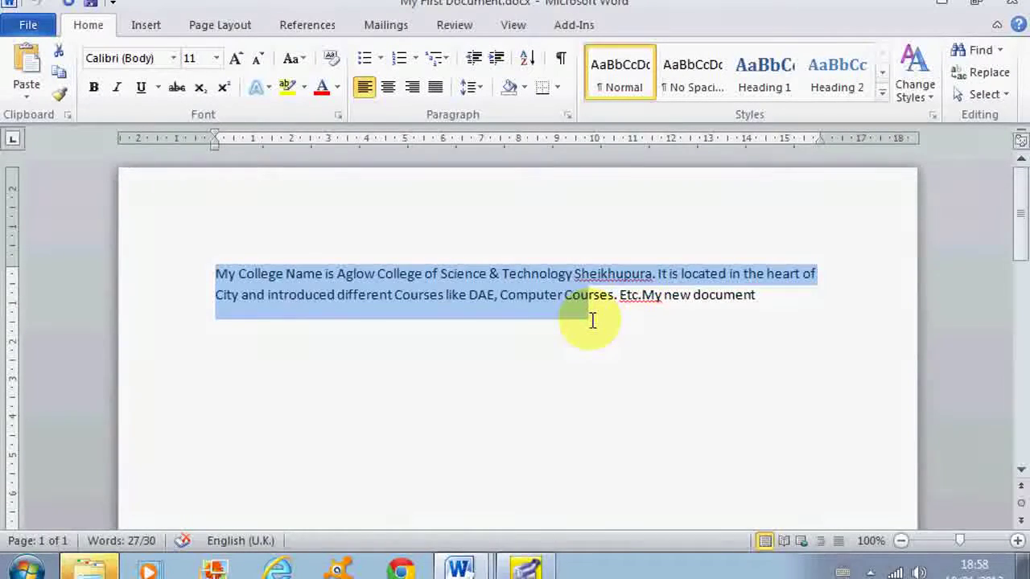
key("shift+Down")
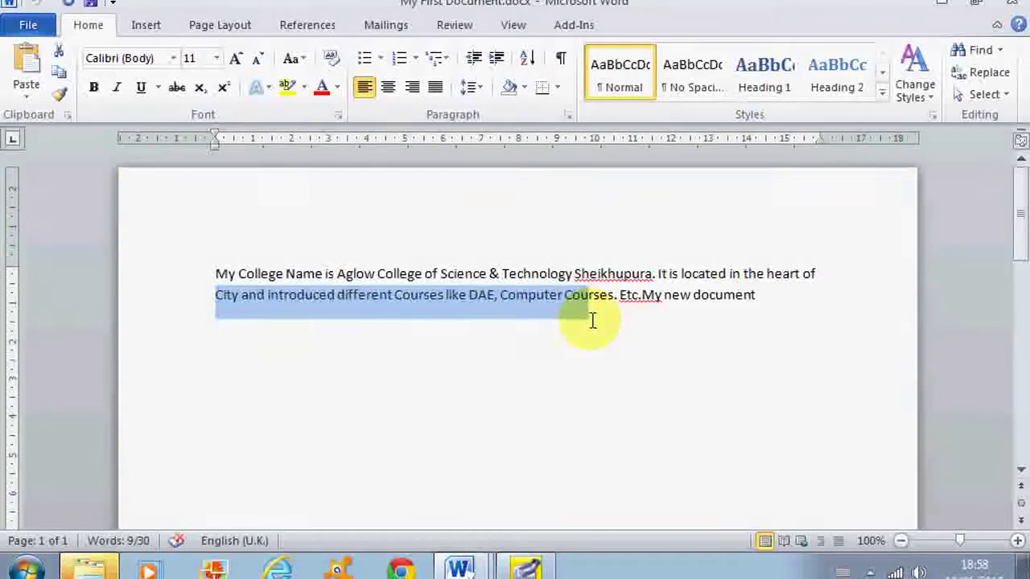
key("ctrl+Home")
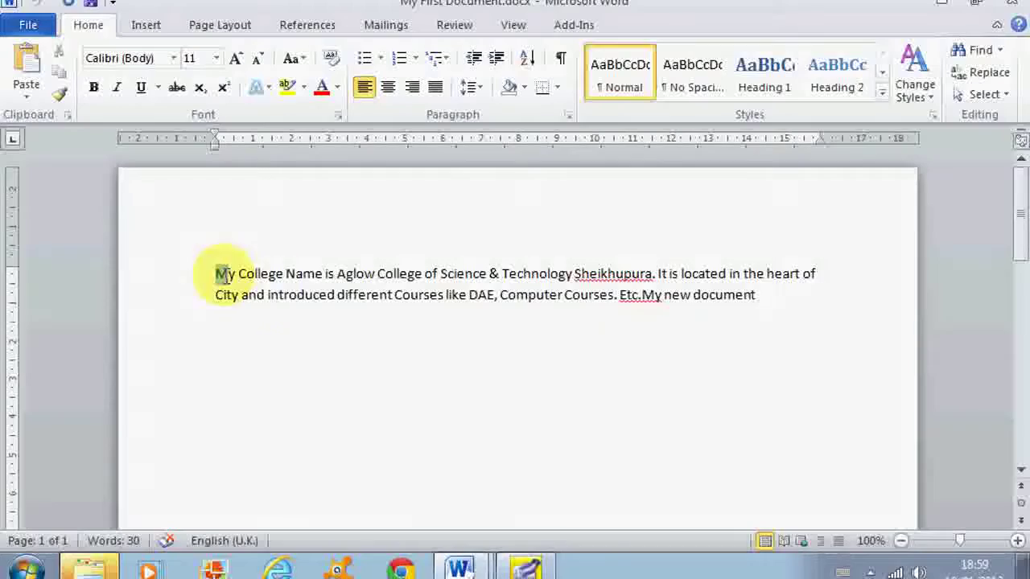
Select the text from "My College Name" through "Computer Courses." and copy it.
left_click_drag(218, 273, 617, 316)
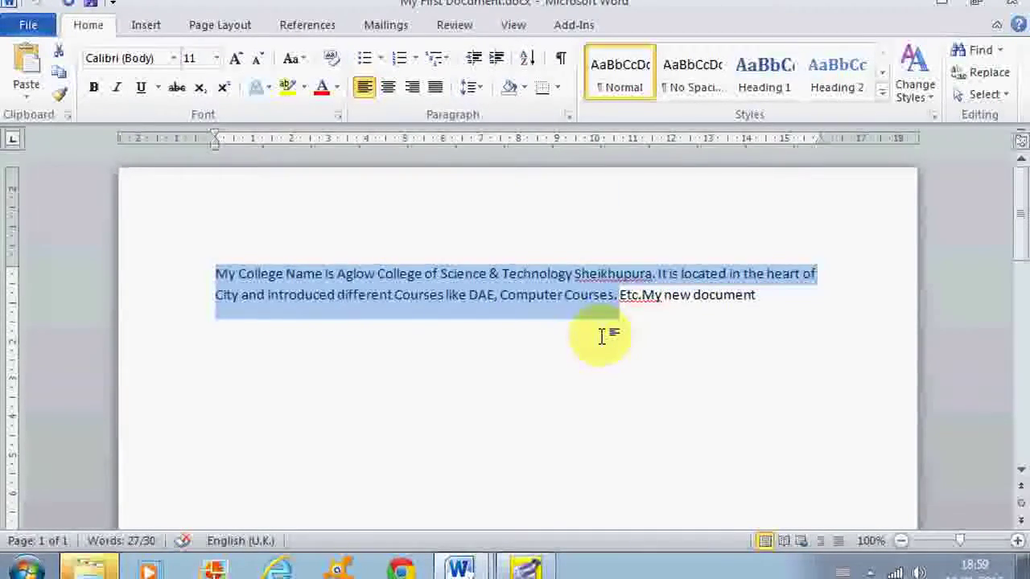
right_click(538, 297)
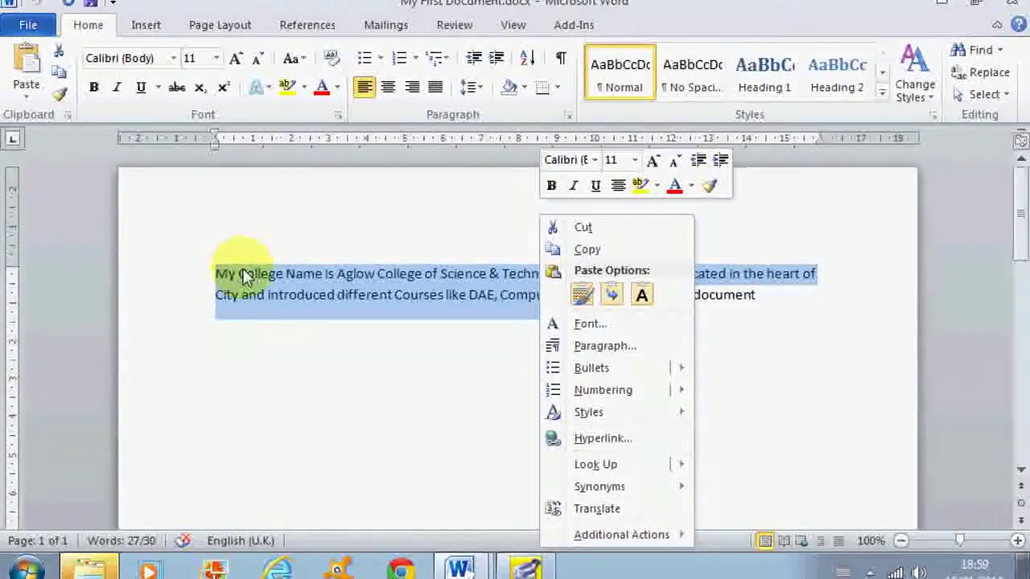
key("Escape")
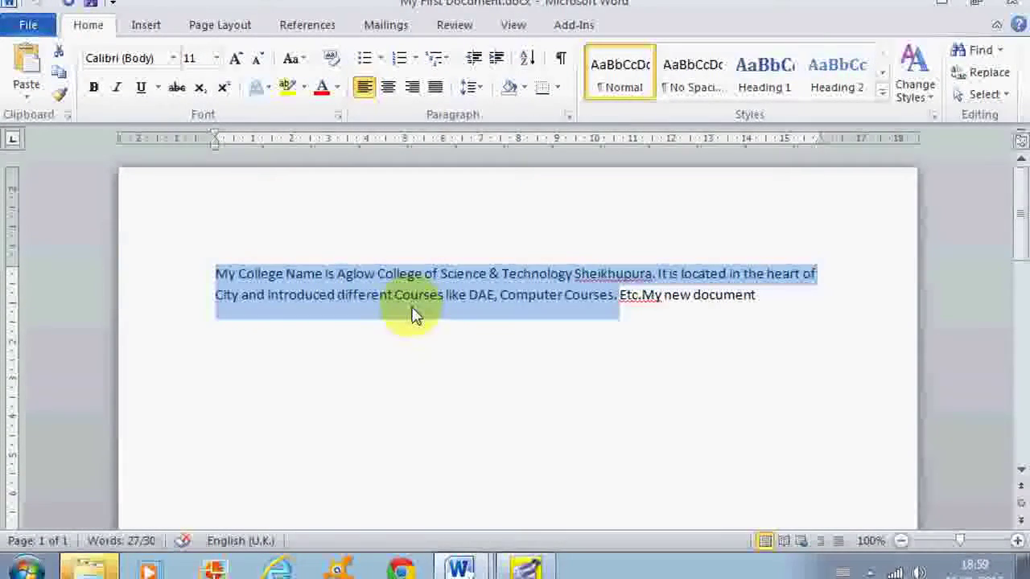
left_click(59, 79)
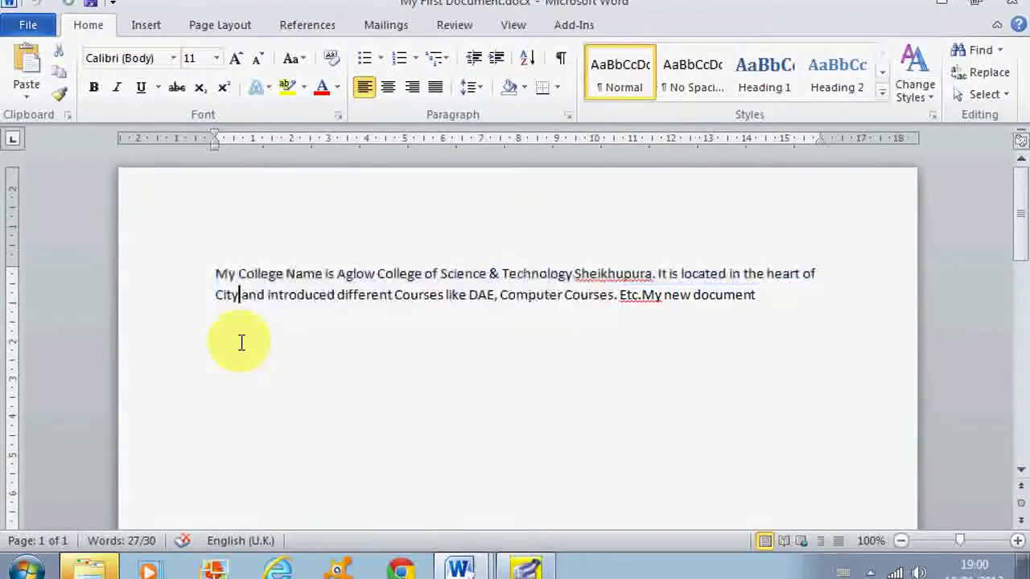
Paste the copied passage as a new paragraph below the one ending in "My new document".
left_click(218, 317)
double_click(218, 317)
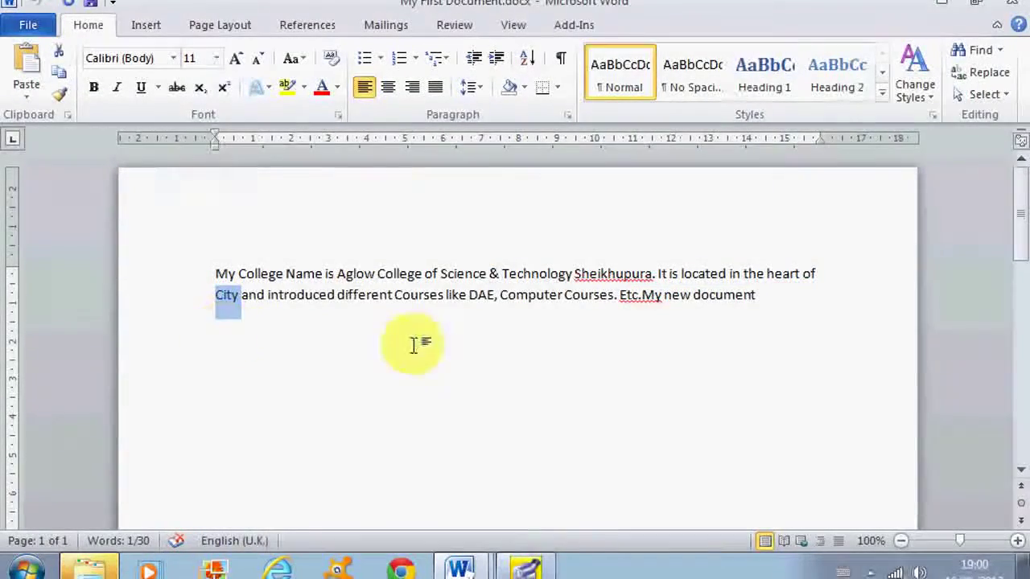
left_click(782, 304)
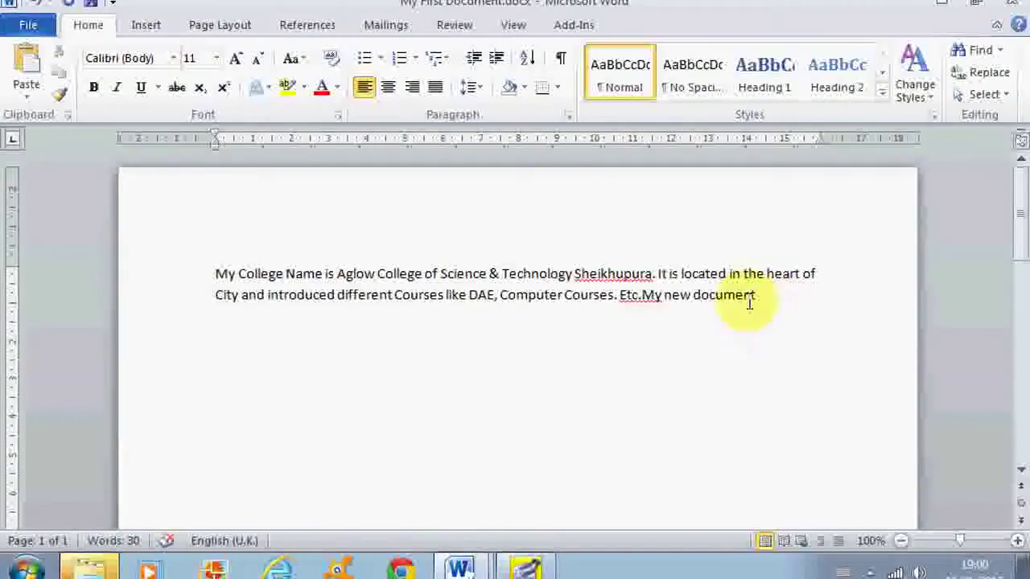
left_click(26, 64)
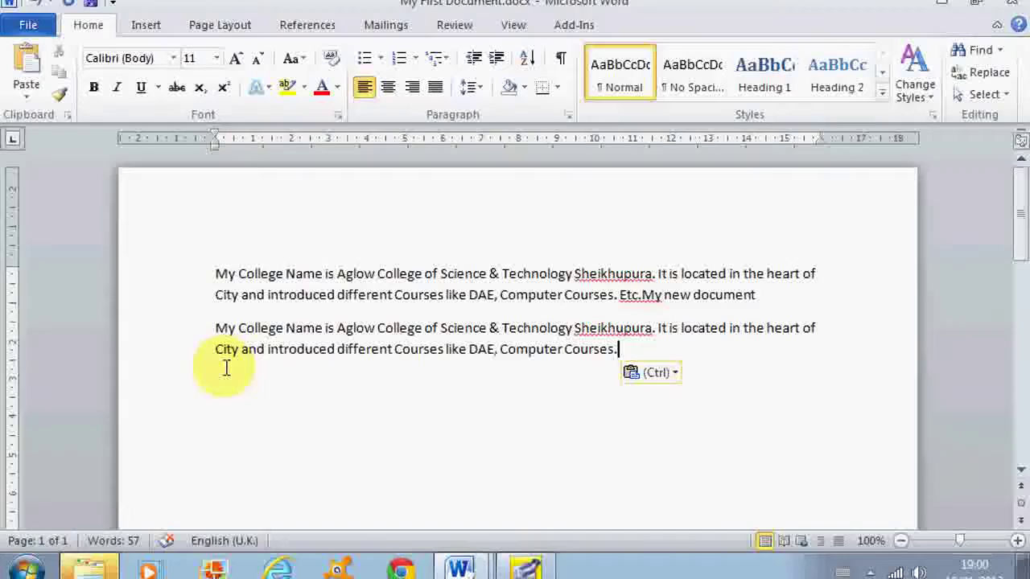
Paste the copied passage again as a third paragraph, using the Keep Source Formatting option.
double_click(223, 364)
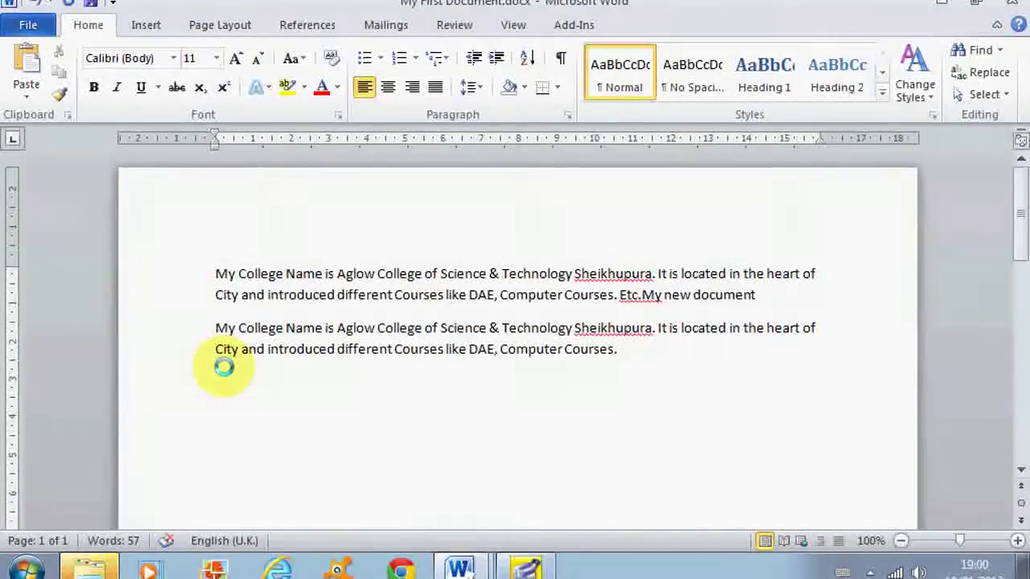
left_click(37, 90)
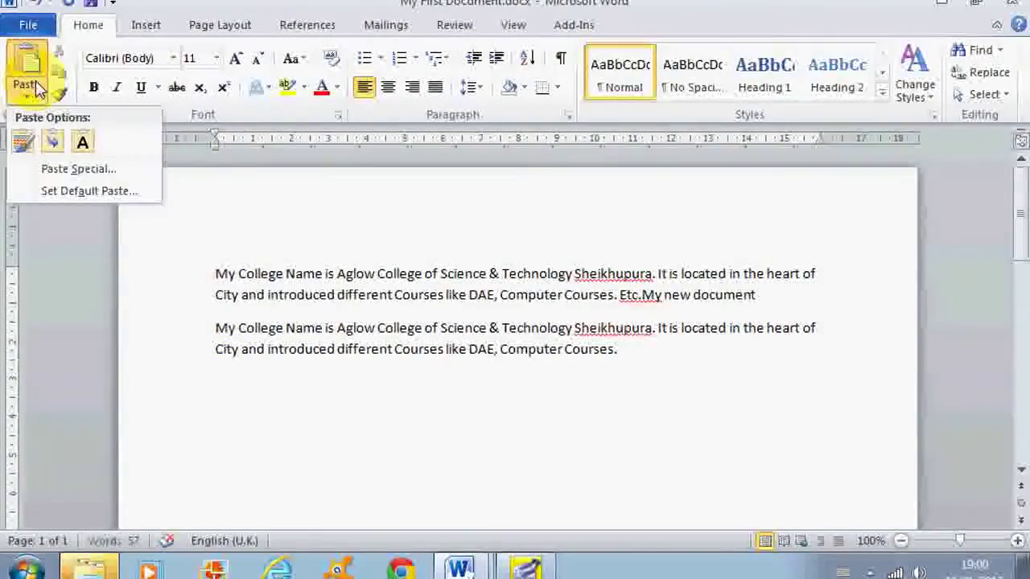
left_click(23, 141)
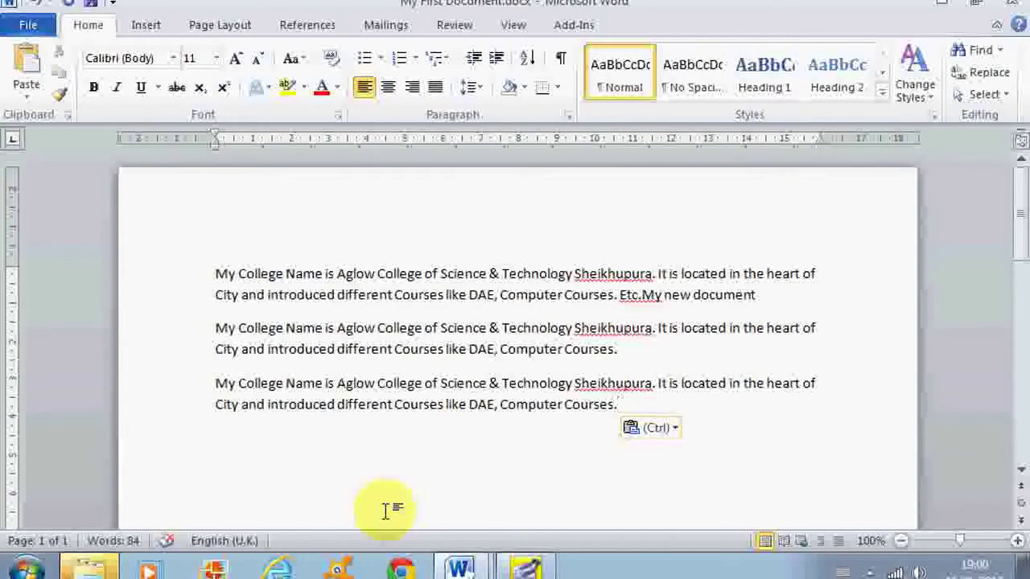
Paste the copied passage two more times as the fourth and fifth paragraphs.
key("Return")
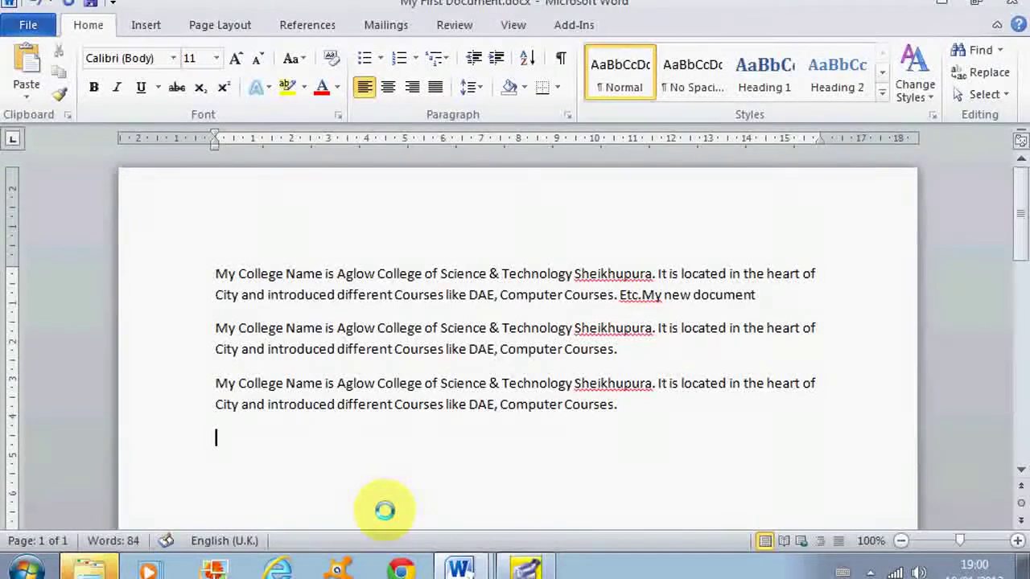
right_click(269, 445)
left_click(311, 194)
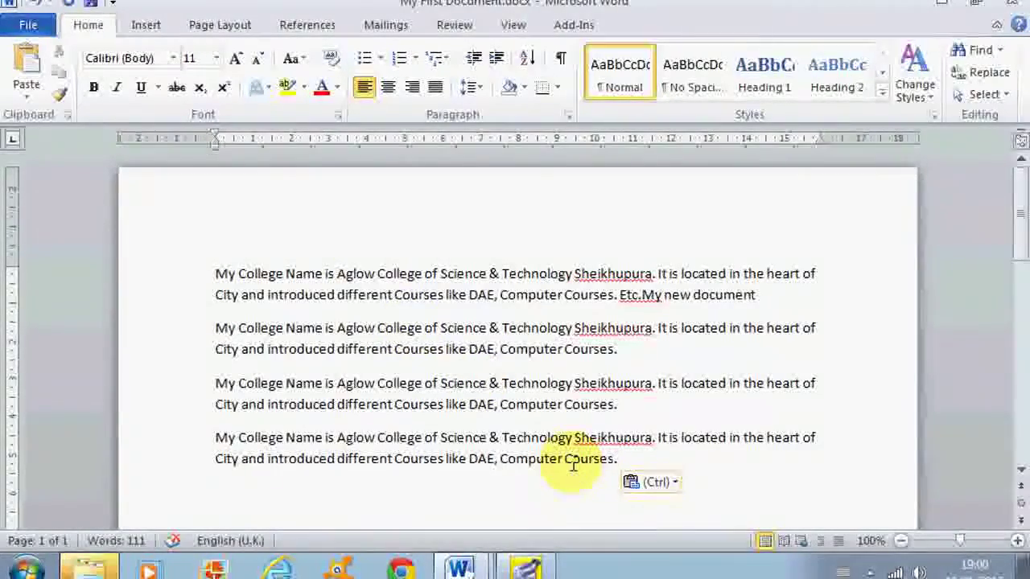
key("ctrl+s")
key("ctrl+v")
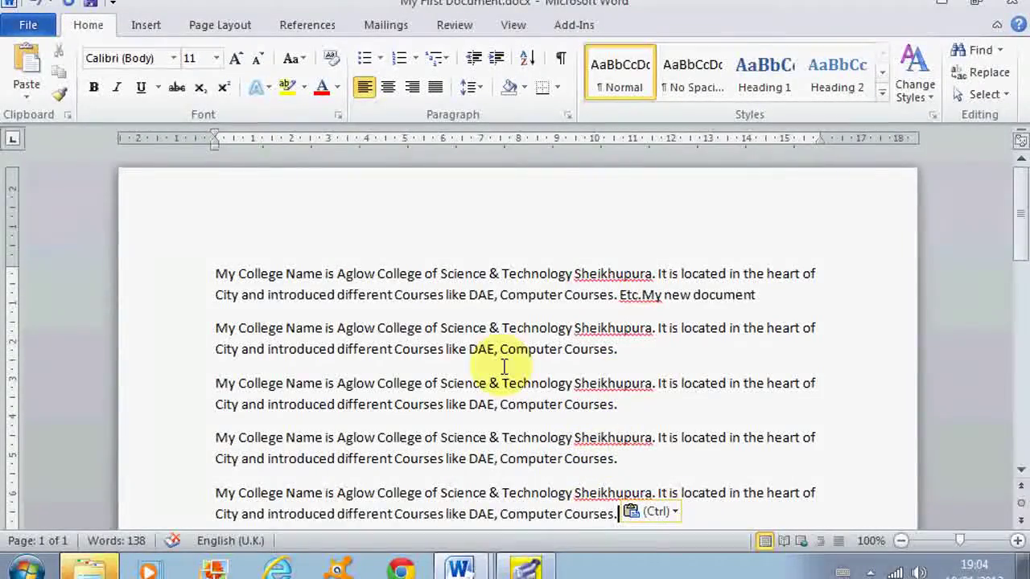
Cut "Sheikhupura" from the first line of the fourth paragraph and paste it at that paragraph's end.
left_click(1020, 473)
left_click(1020, 473)
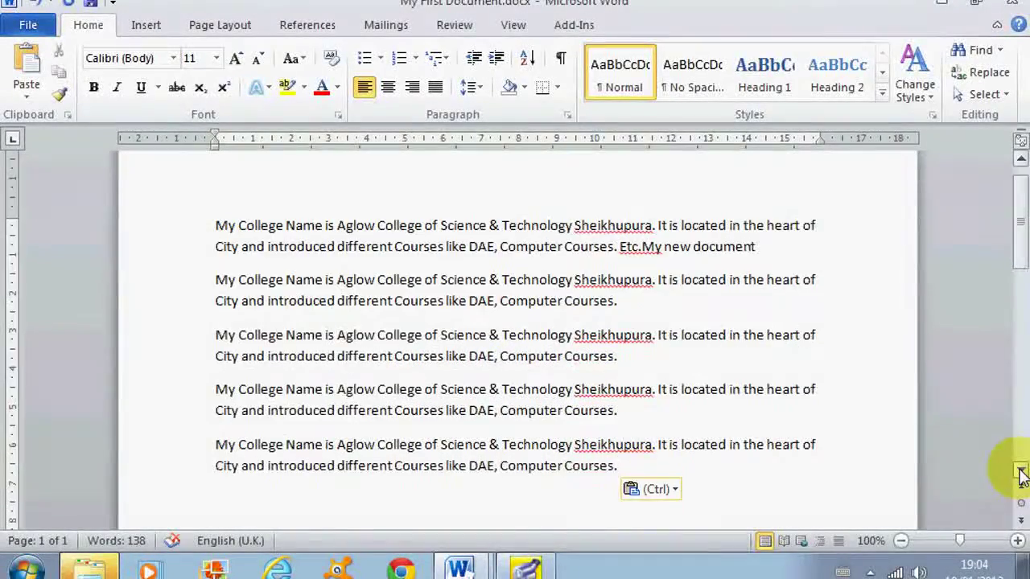
left_click(1020, 474)
left_click(1020, 473)
left_click(1020, 473)
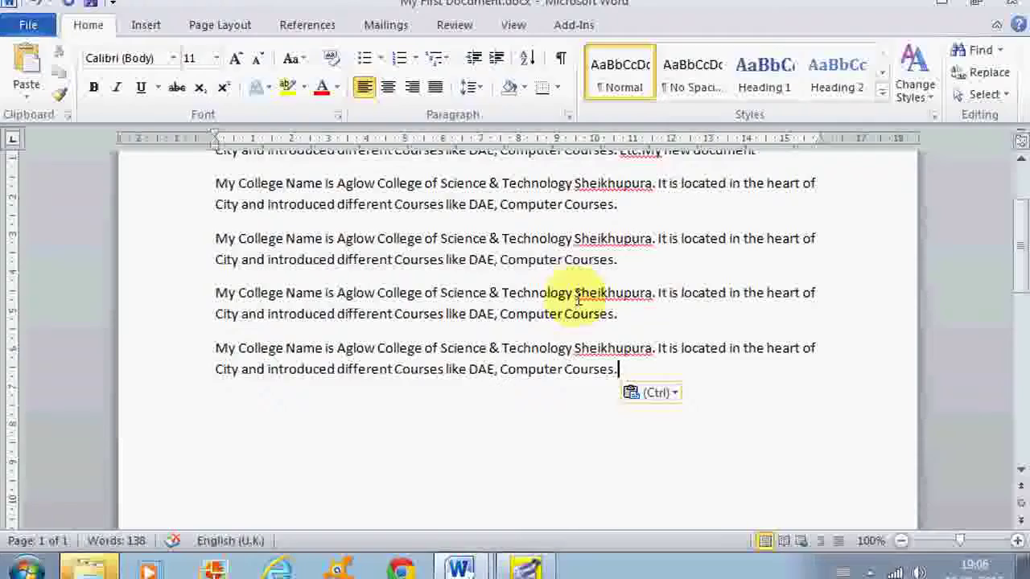
left_click_drag(576, 298, 652, 299)
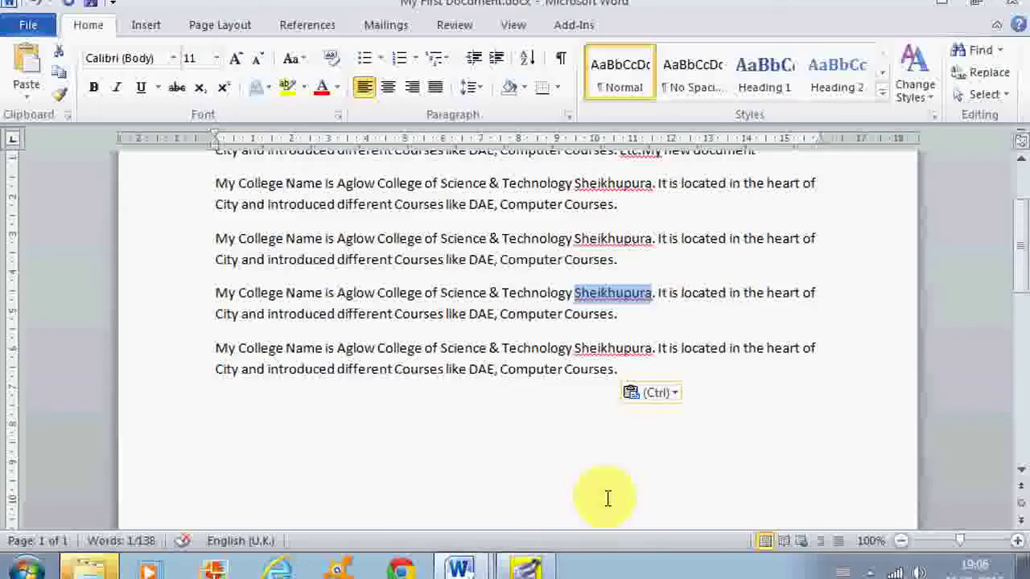
left_click(64, 53)
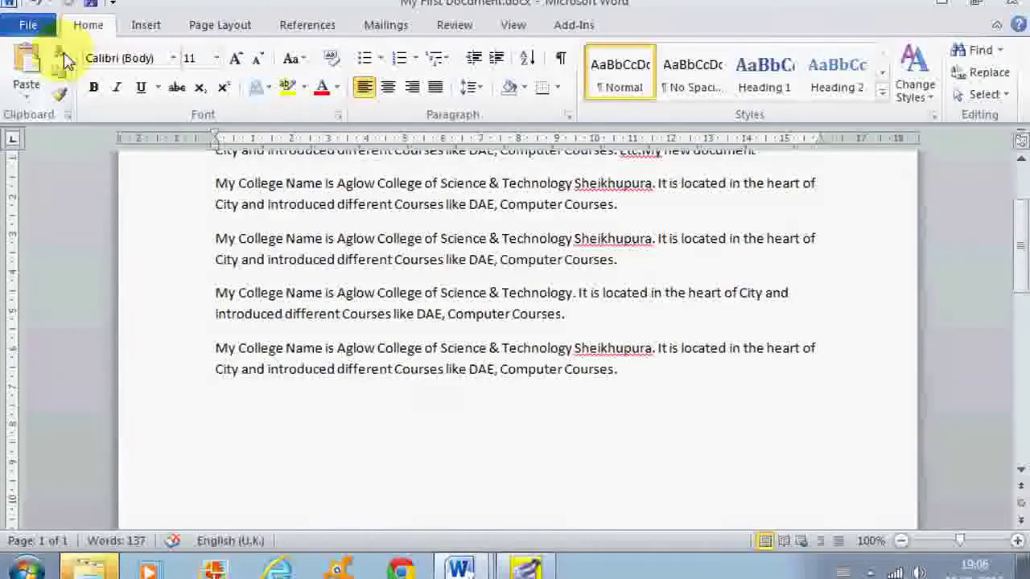
left_click(577, 315)
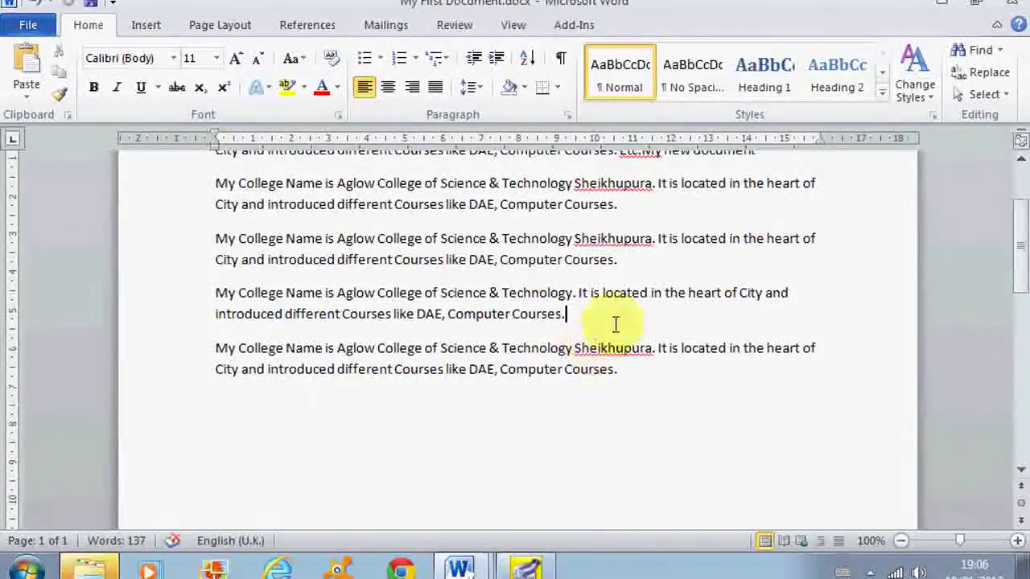
left_click(30, 76)
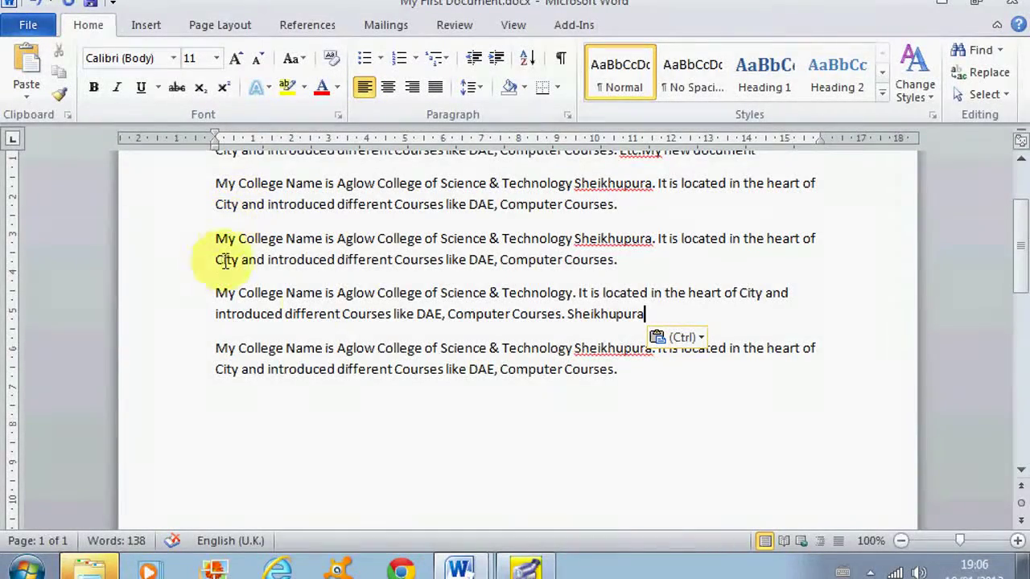
Move "Aglow College of Science & Technology" from the fourth paragraph to a new line below the last paragraph by cutting and pasting with source formatting.
left_click_drag(340, 293, 524, 303)
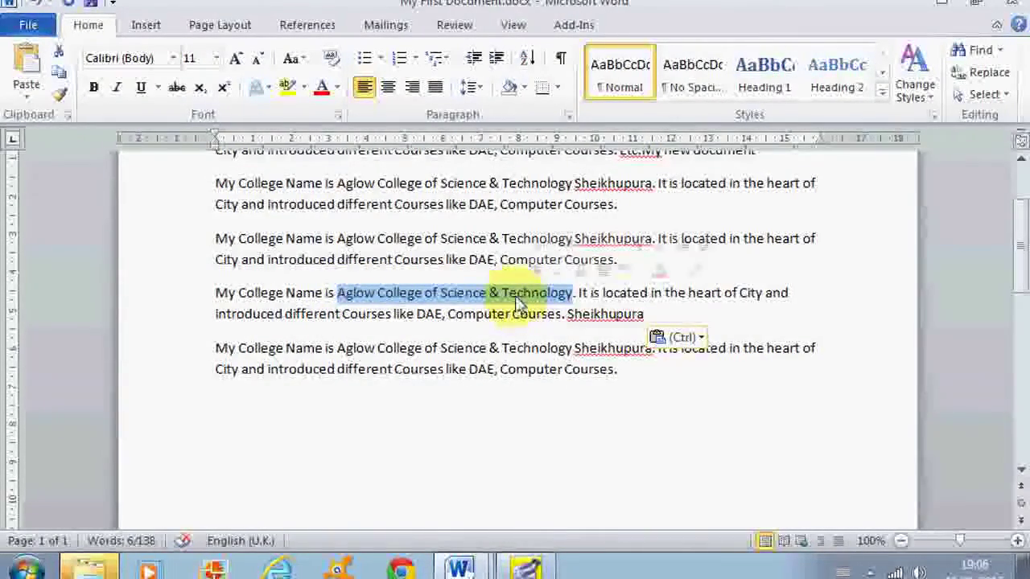
right_click(515, 296)
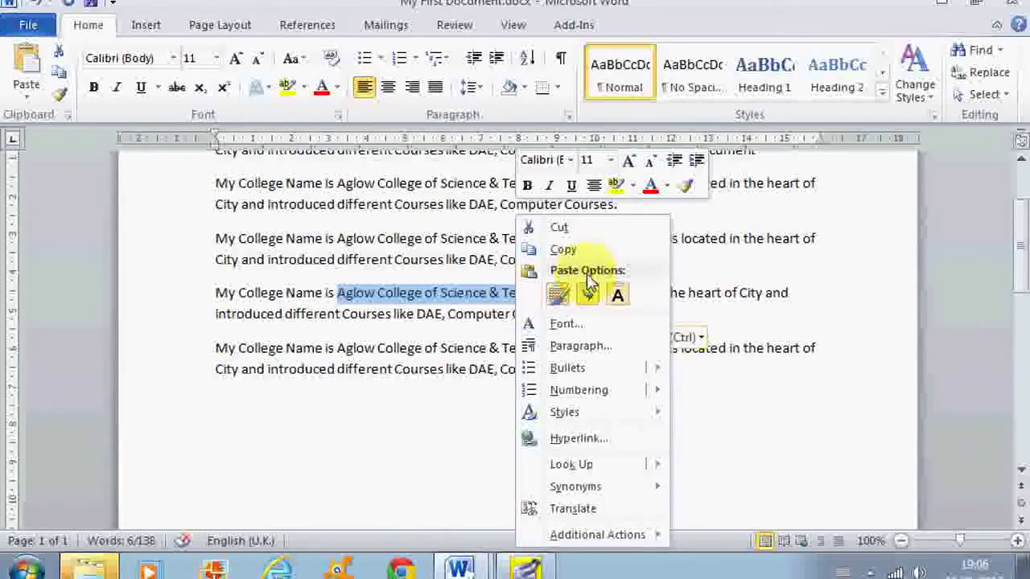
left_click(605, 234)
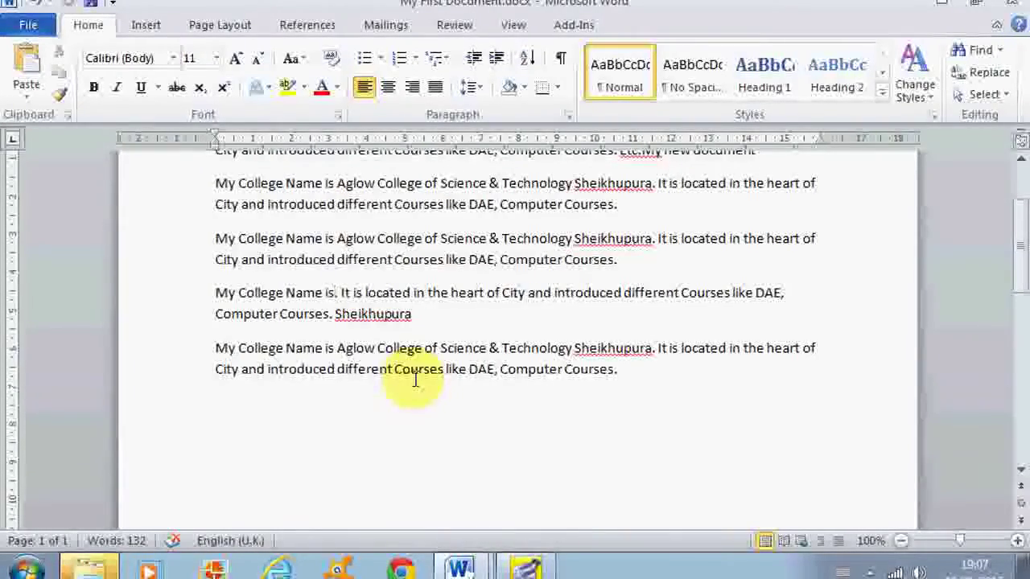
left_click(241, 409)
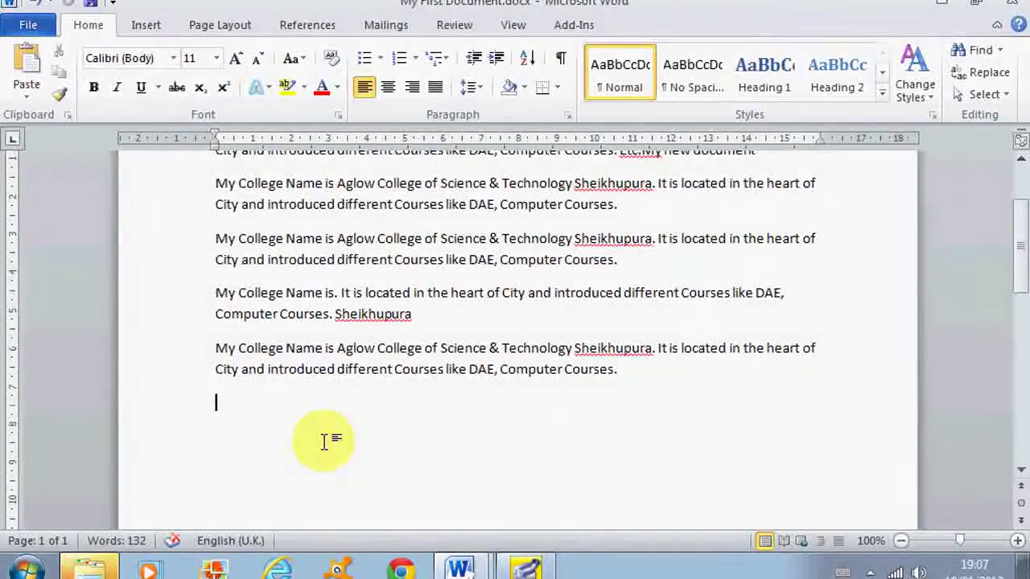
right_click(277, 404)
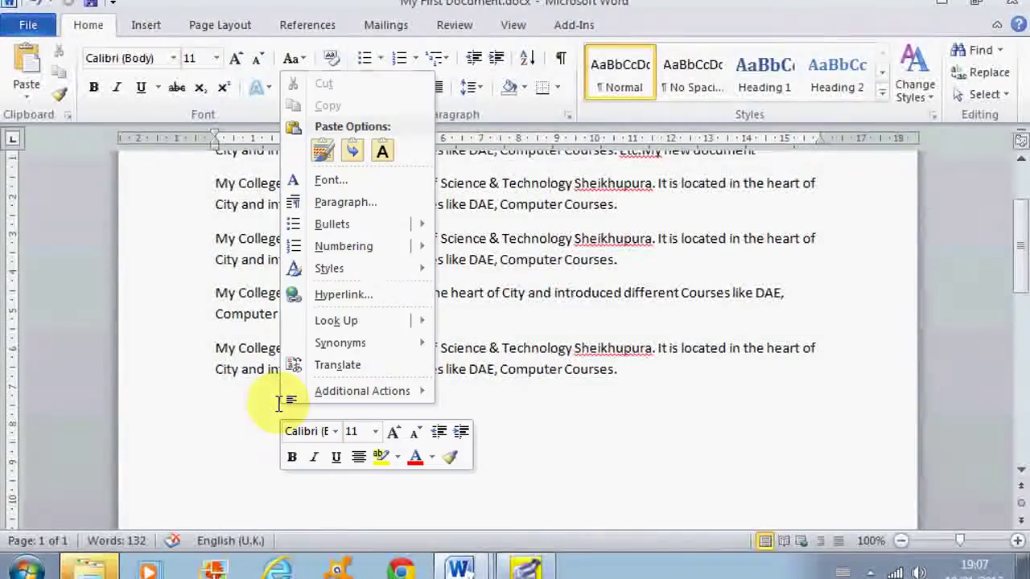
left_click(322, 150)
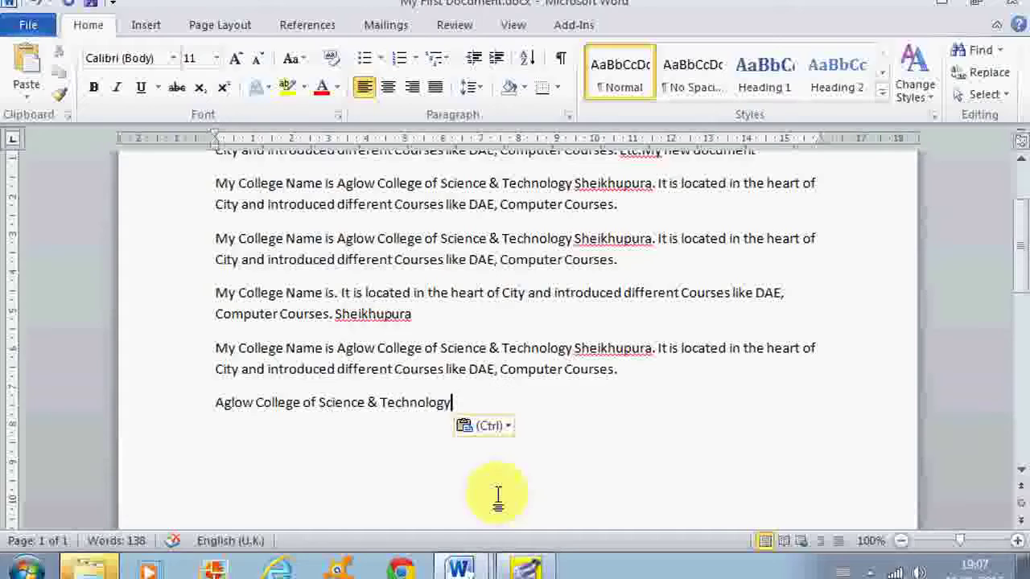